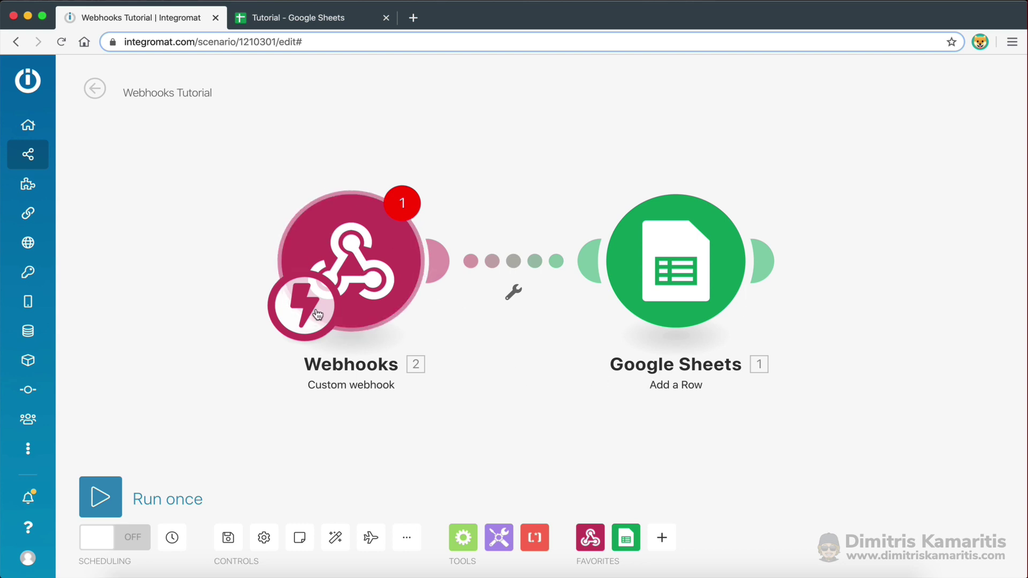
# Add a new webhook in the trigger settings, name it 'Webhook Tutorial' and save it
pyautogui.click(347, 257)
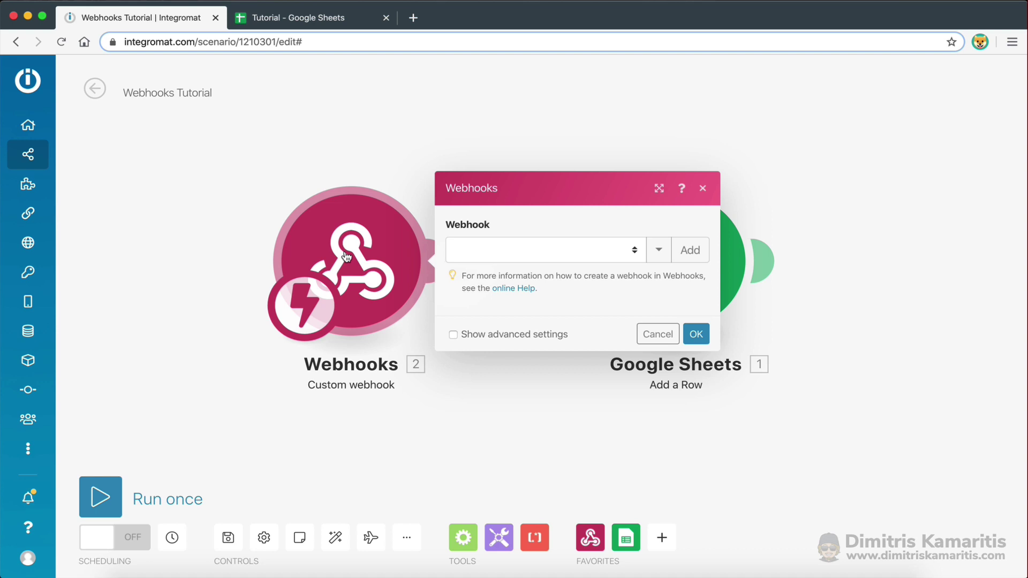
pyautogui.click(693, 259)
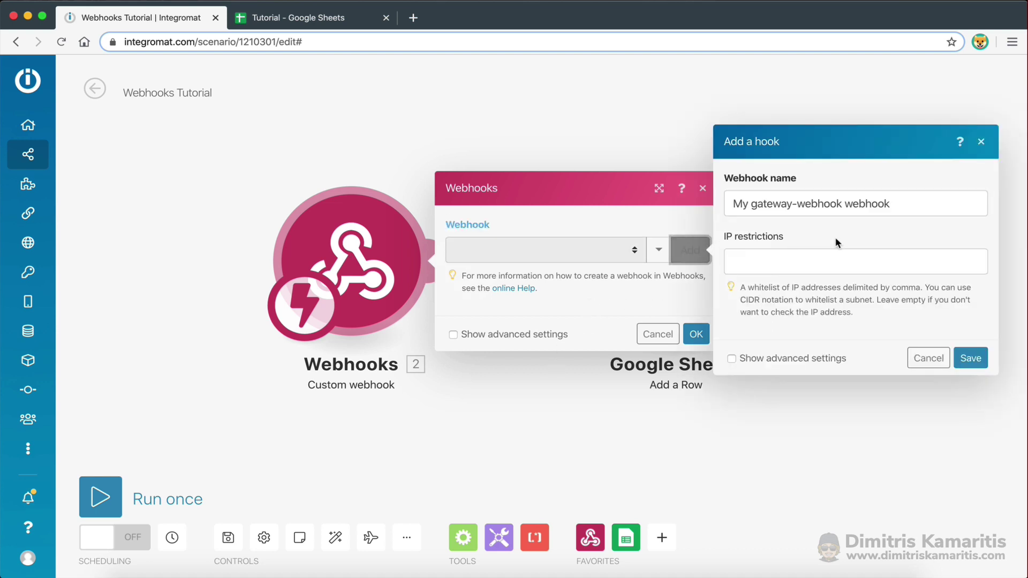
pyautogui.moveTo(897, 203); pyautogui.dragTo(720, 207)
pyautogui.press('BackSpace')
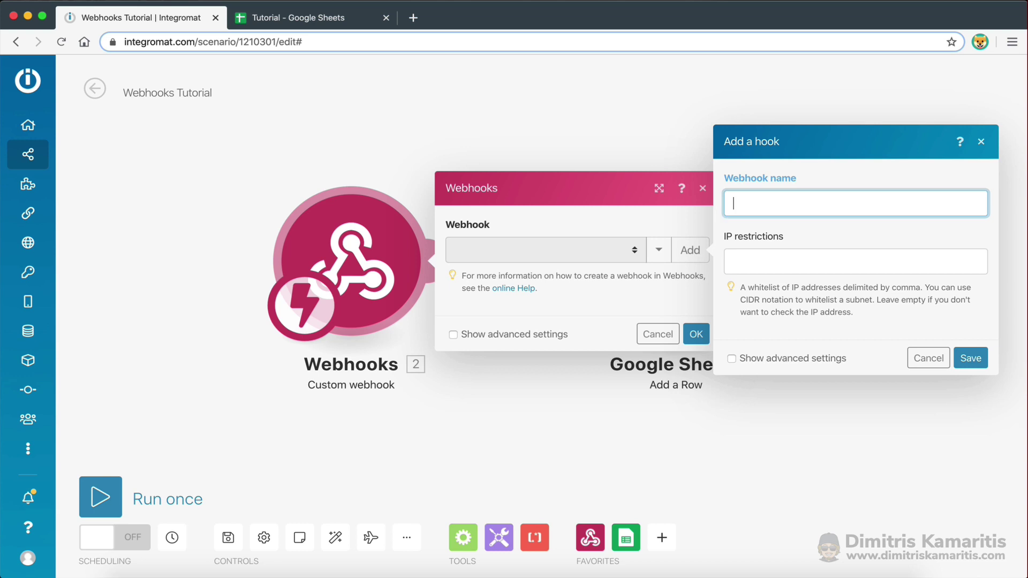
pyautogui.write('Webhook Tutorial')
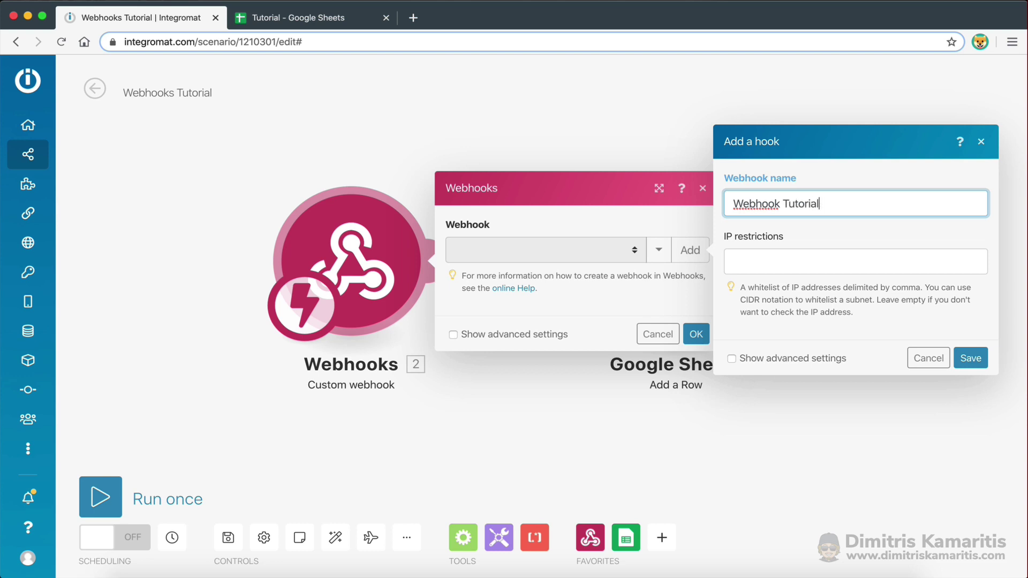
pyautogui.click(791, 240)
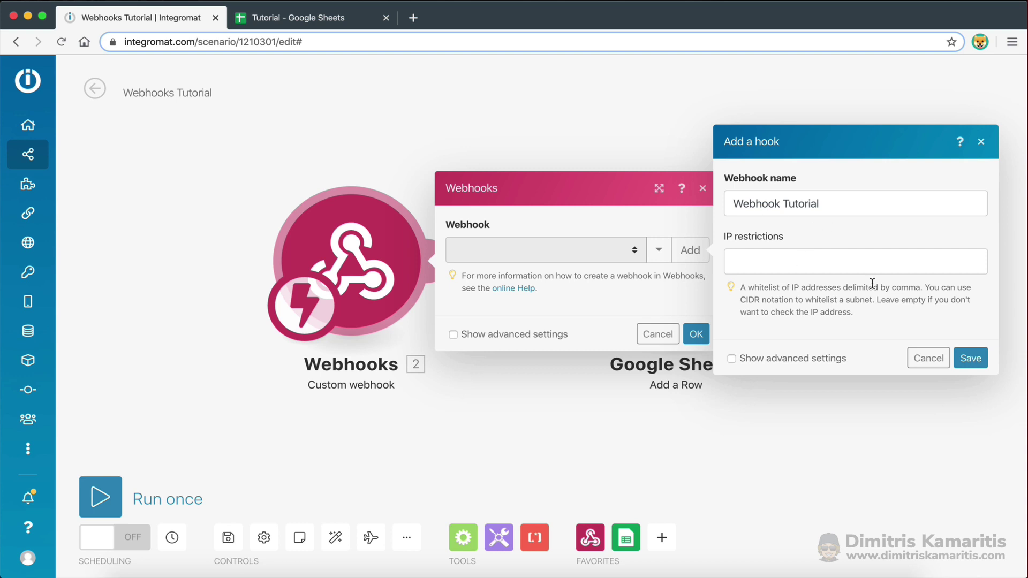
pyautogui.click(974, 358)
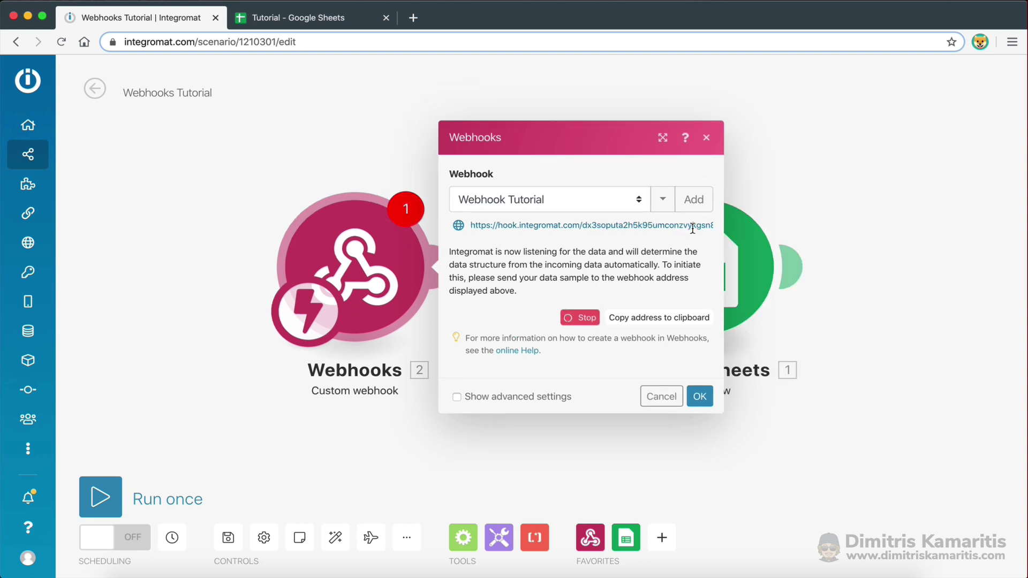
# Copy the webhook's address to the clipboard and switch over to Postman
pyautogui.moveTo(697, 228); pyautogui.dragTo(614, 266)
pyautogui.click(637, 274)
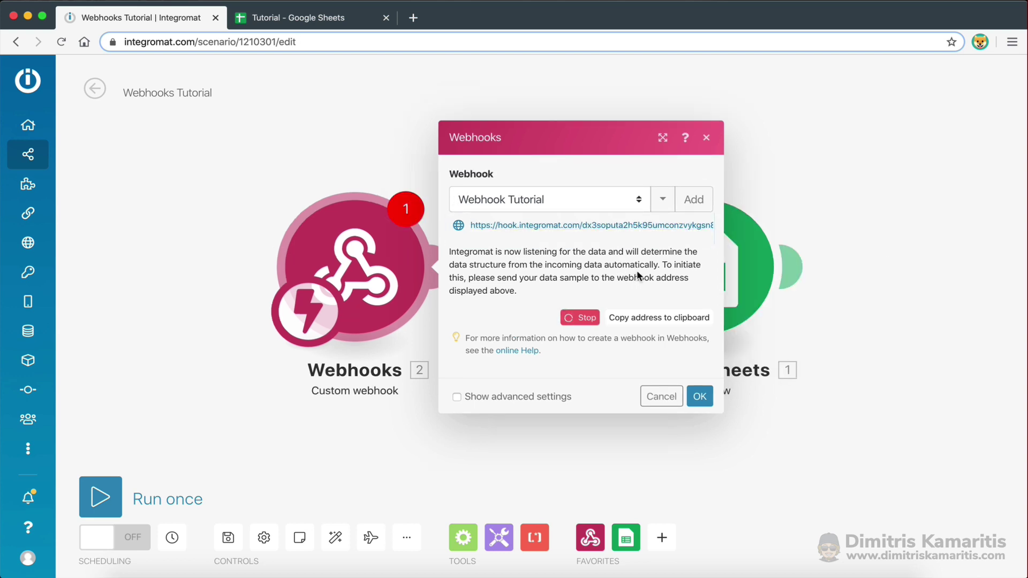
pyautogui.click(641, 319)
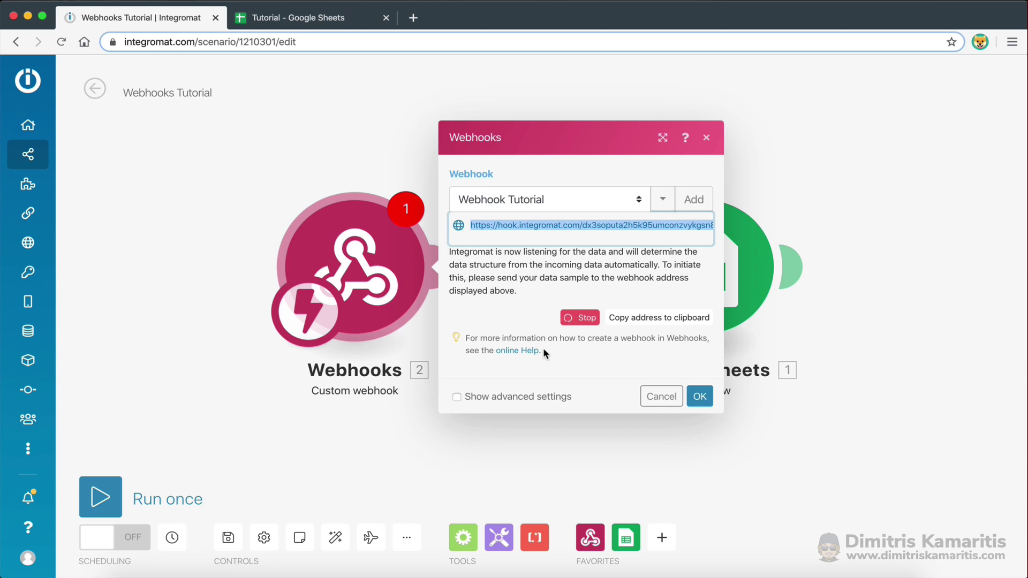
pyautogui.hotkey('ctrl', 'Right')
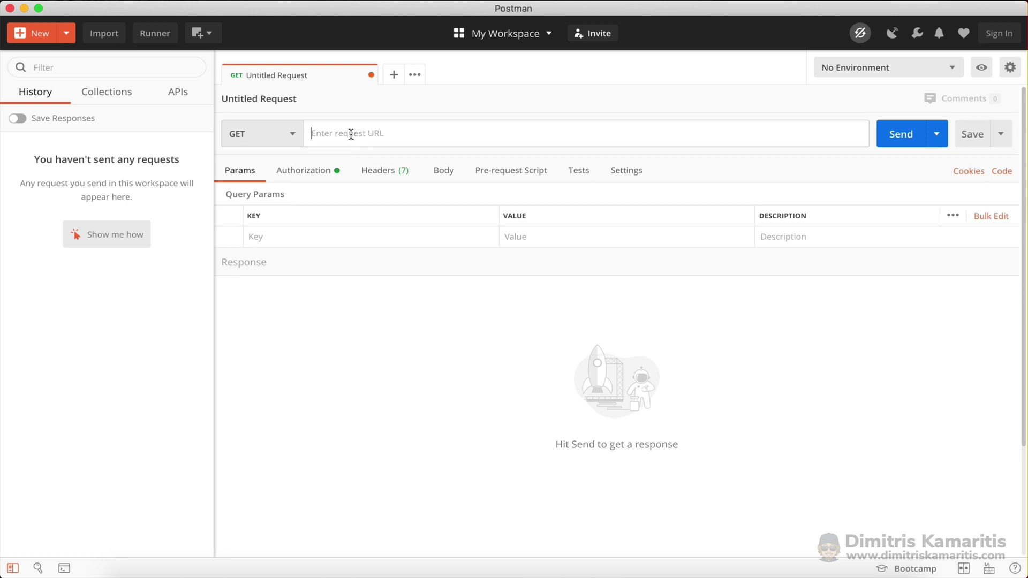
# Paste the webhook address as the request URL and set the method to POST
pyautogui.press('super+v')
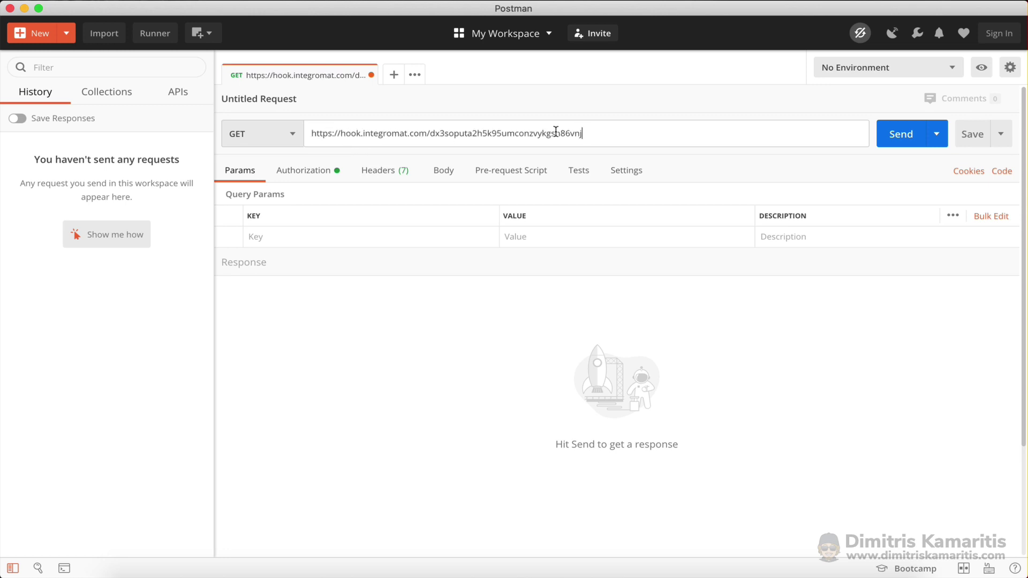
pyautogui.click(291, 135)
pyautogui.click(272, 182)
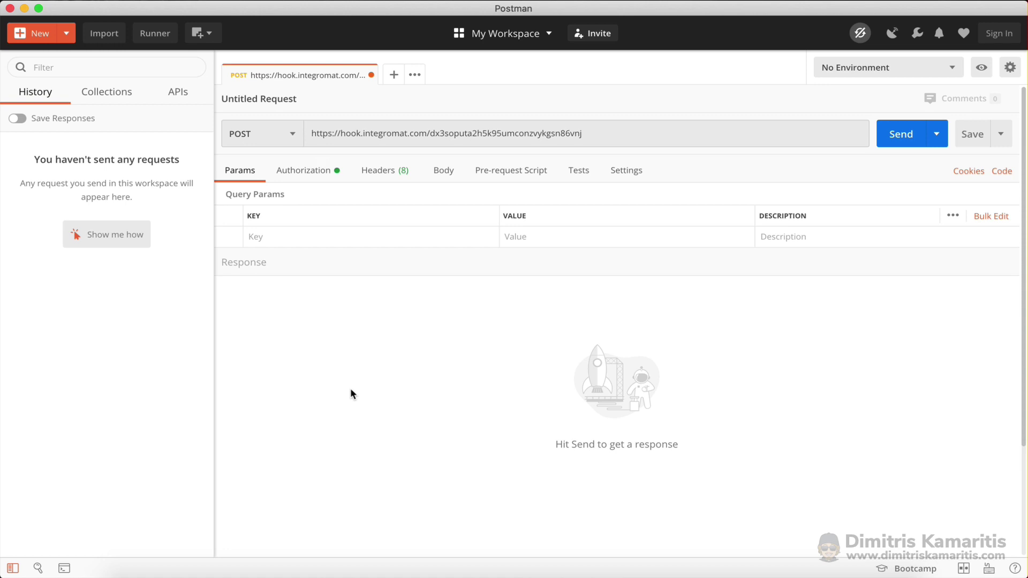
pyautogui.click(293, 136)
pyautogui.click(266, 188)
# Add Name and Email query parameters, filled with a sample first name and a test Gmail address
pyautogui.click(308, 234)
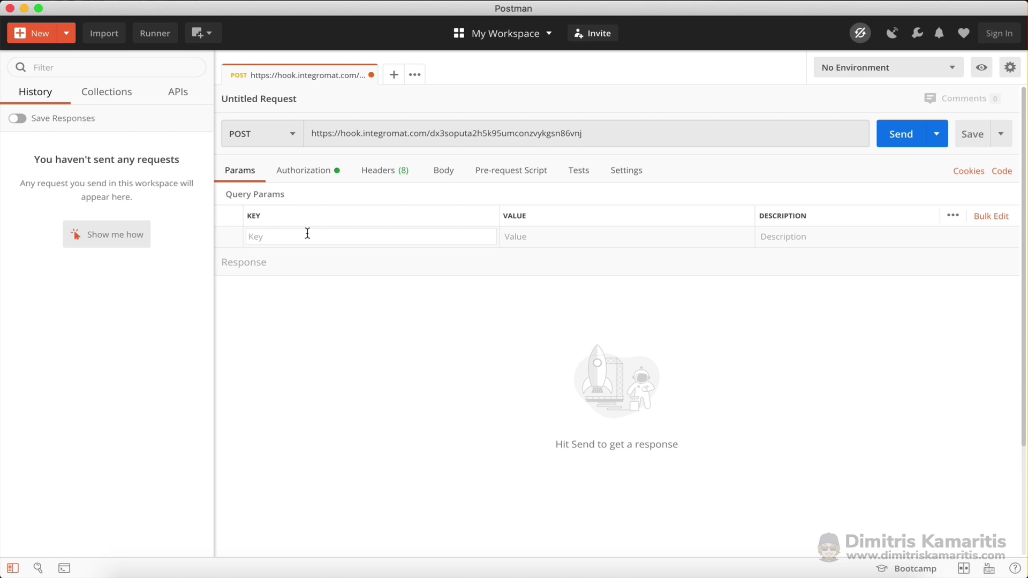
pyautogui.write('Name')
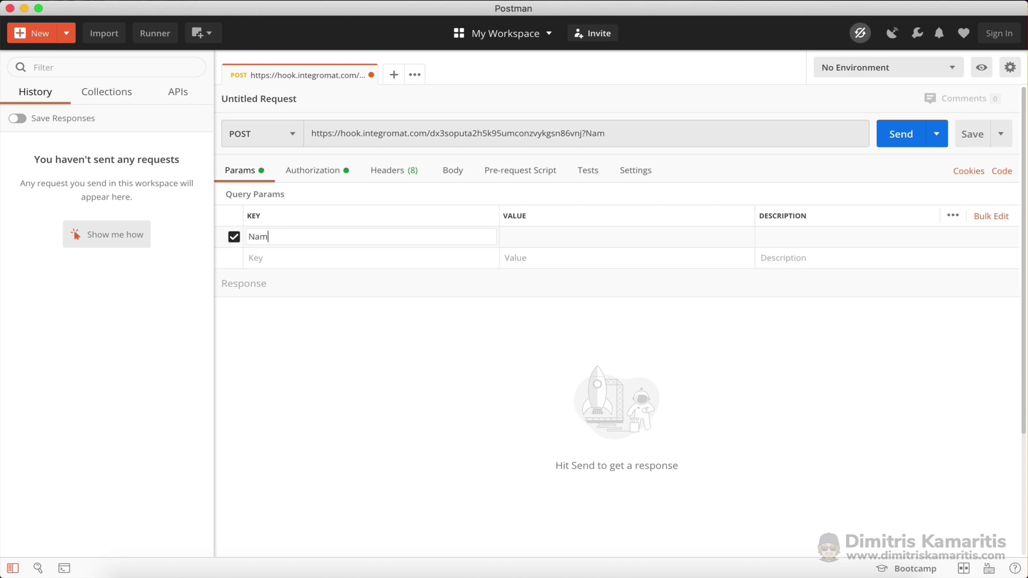
pyautogui.click(539, 238)
pyautogui.write('Dimitris')
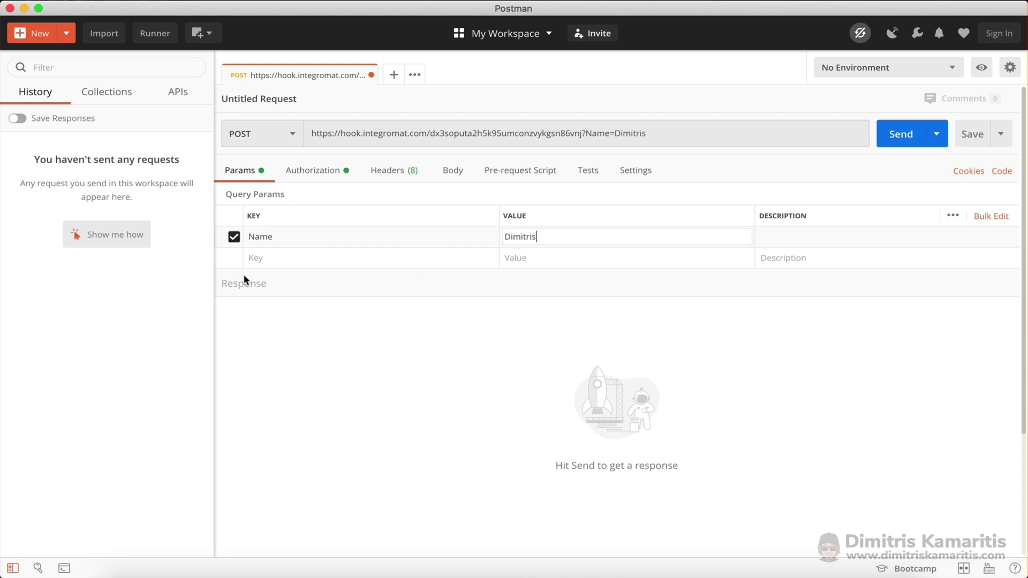
pyautogui.click(285, 259)
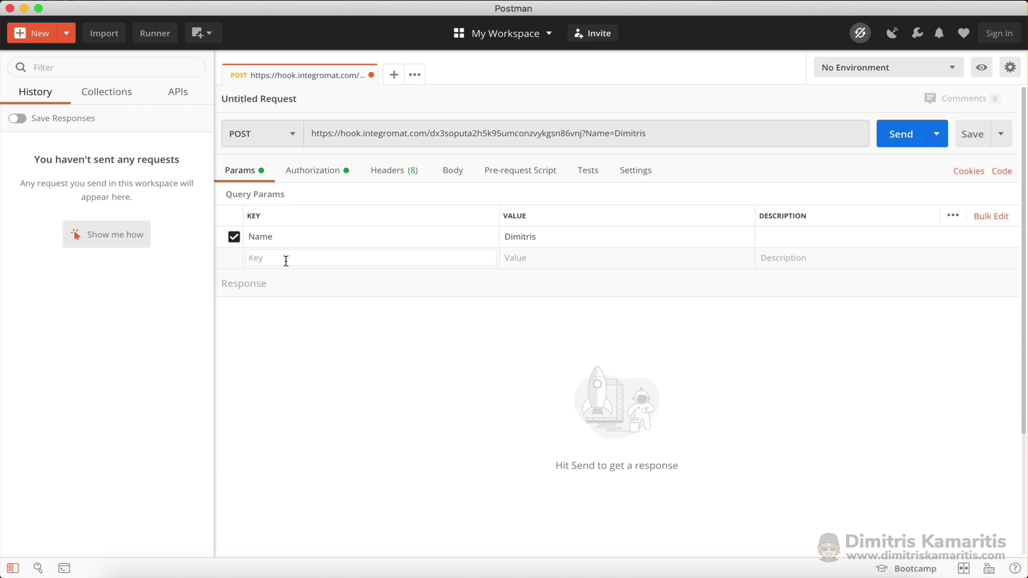
pyautogui.write('Email')
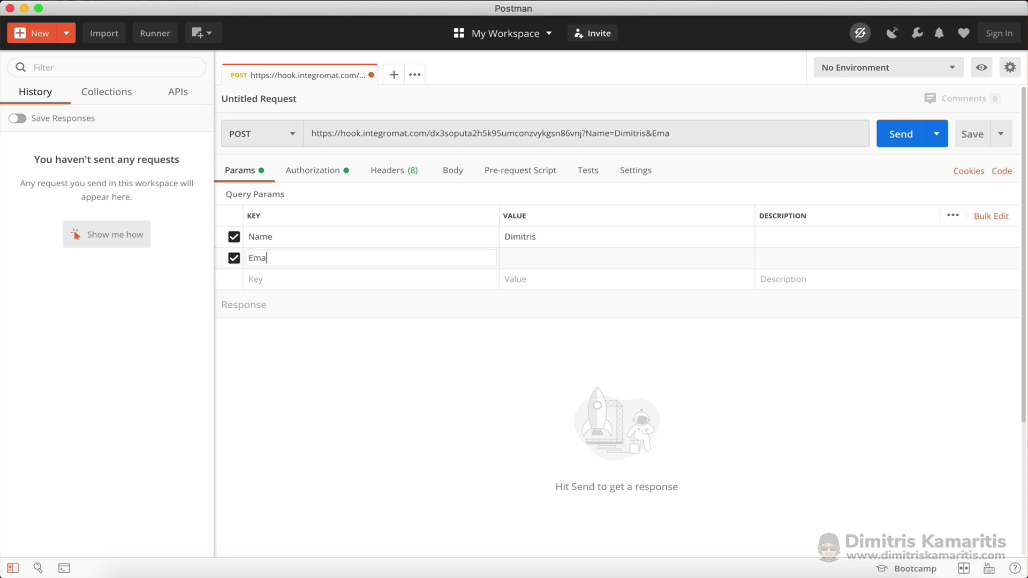
pyautogui.click(550, 256)
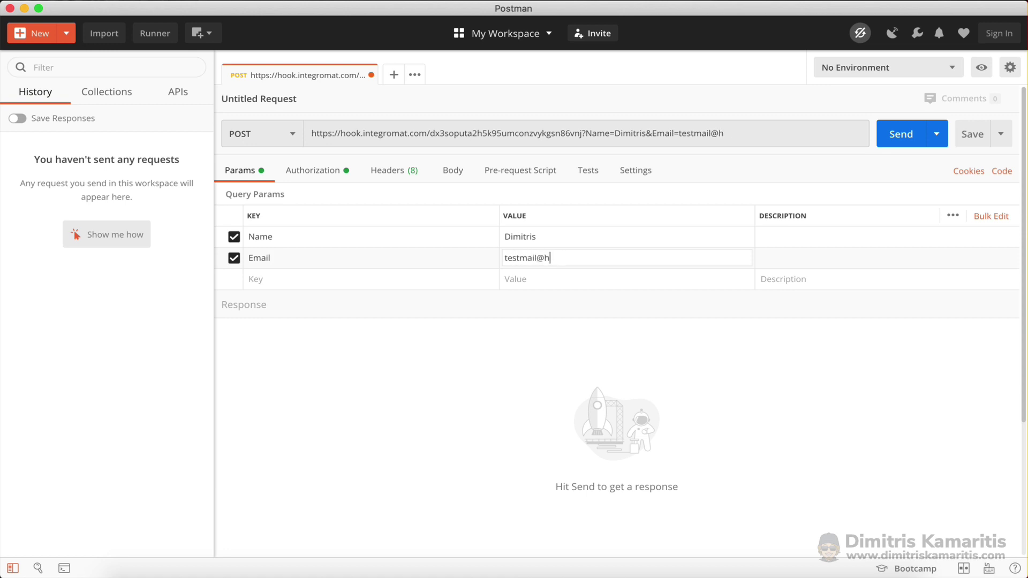
pyautogui.click(587, 389)
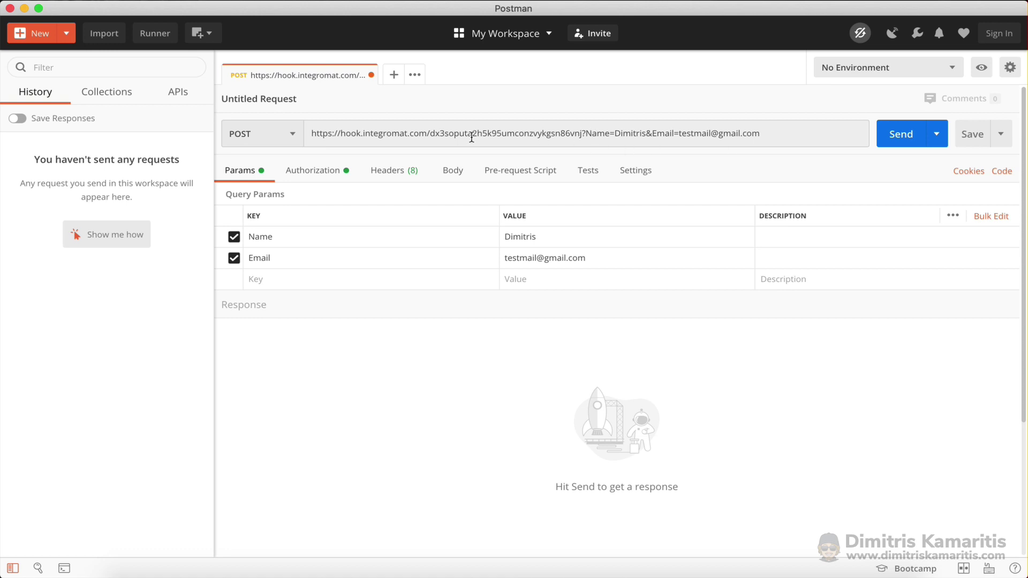
# Add a Message parameter with 'This is a message' and send the POST request
pyautogui.click(263, 281)
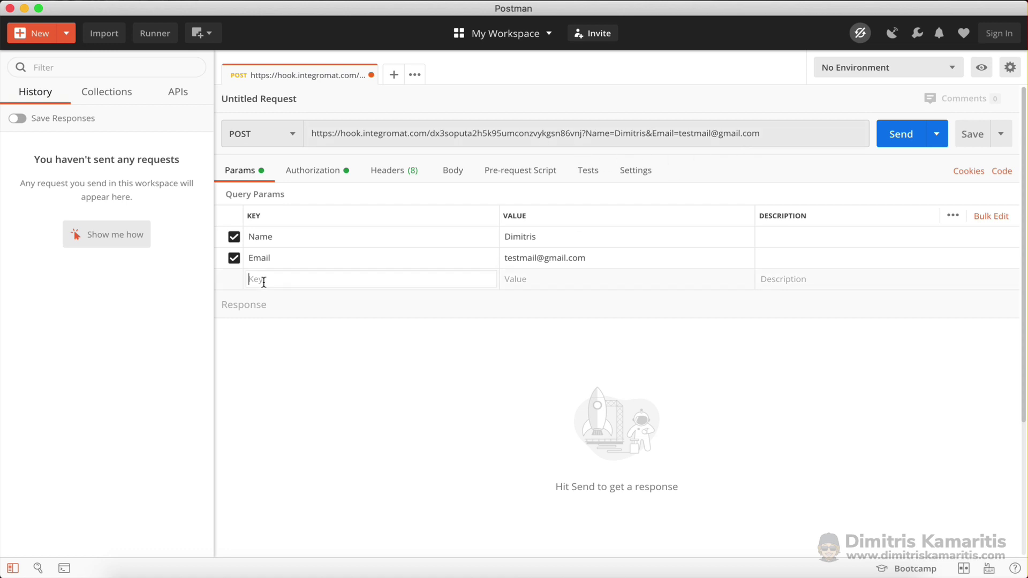
pyautogui.write('Message')
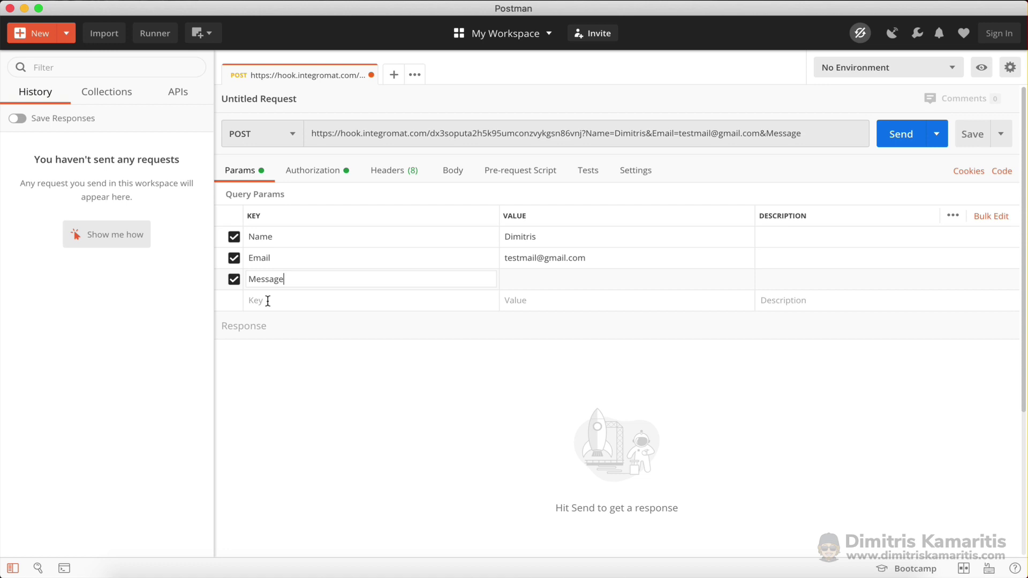
pyautogui.click(539, 276)
pyautogui.write('This is a message')
pyautogui.click(577, 345)
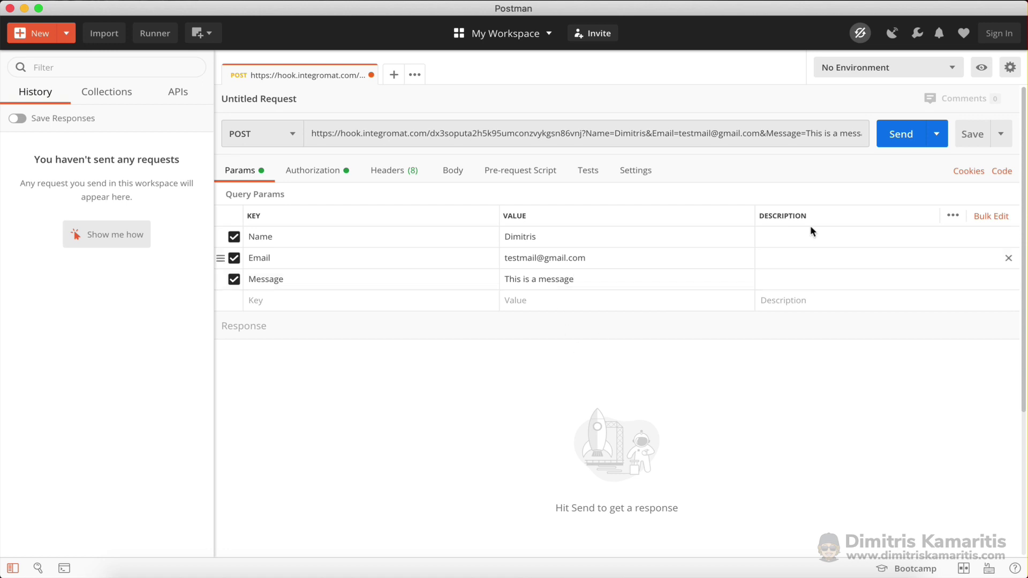
pyautogui.click(904, 138)
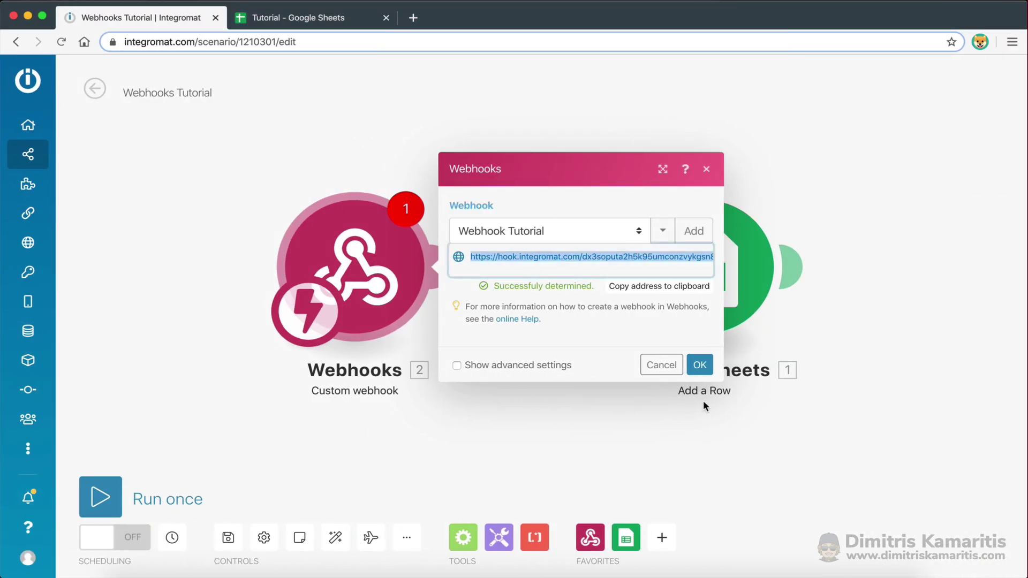
# Confirm the 'Successfully determined' data structure and close the Webhooks settings with OK
pyautogui.click(700, 366)
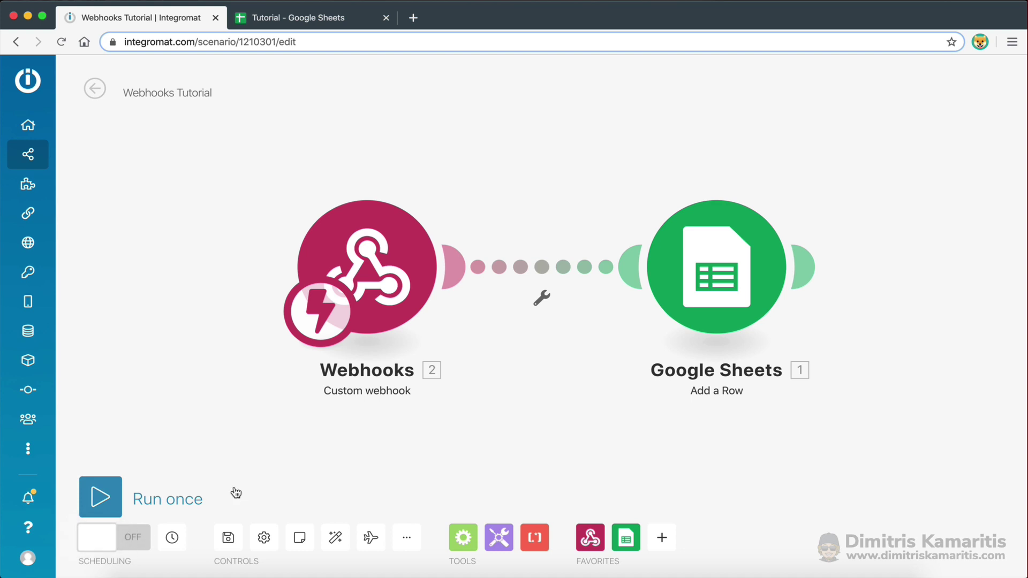
# Keep the scenario's schedule set to Run scenario: Immediately and confirm it
pyautogui.click(327, 313)
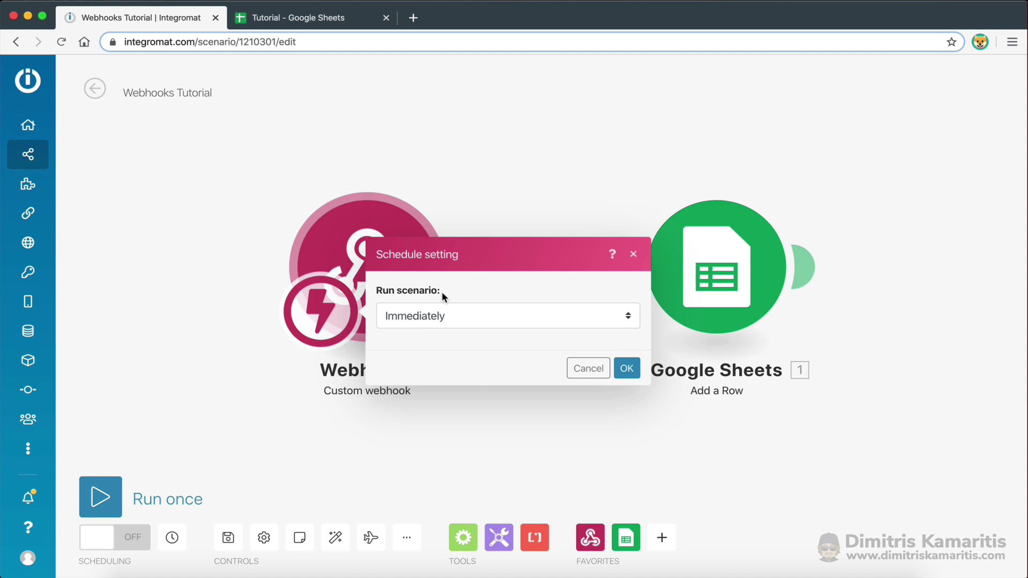
pyautogui.click(414, 317)
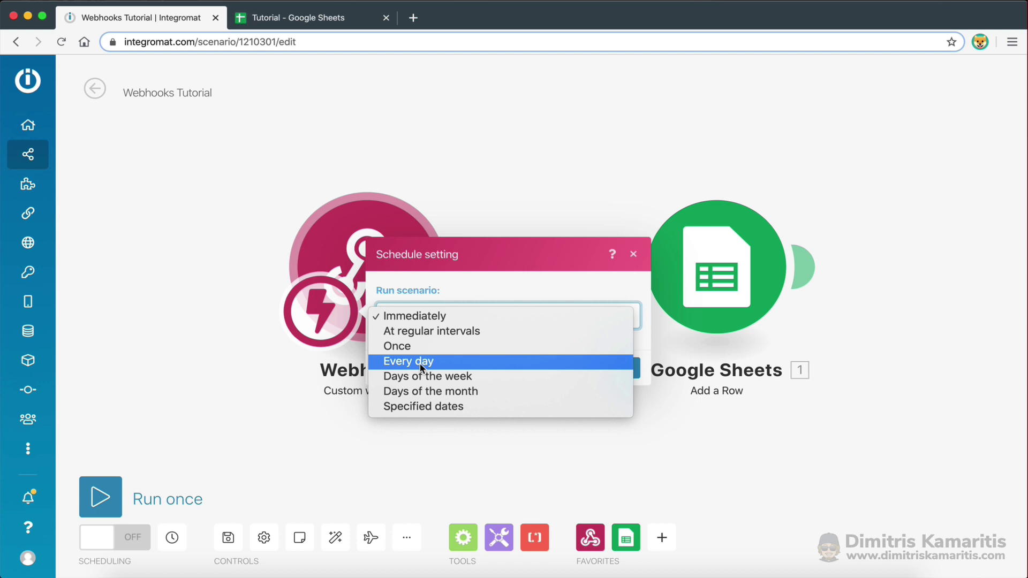
pyautogui.click(404, 315)
pyautogui.click(627, 368)
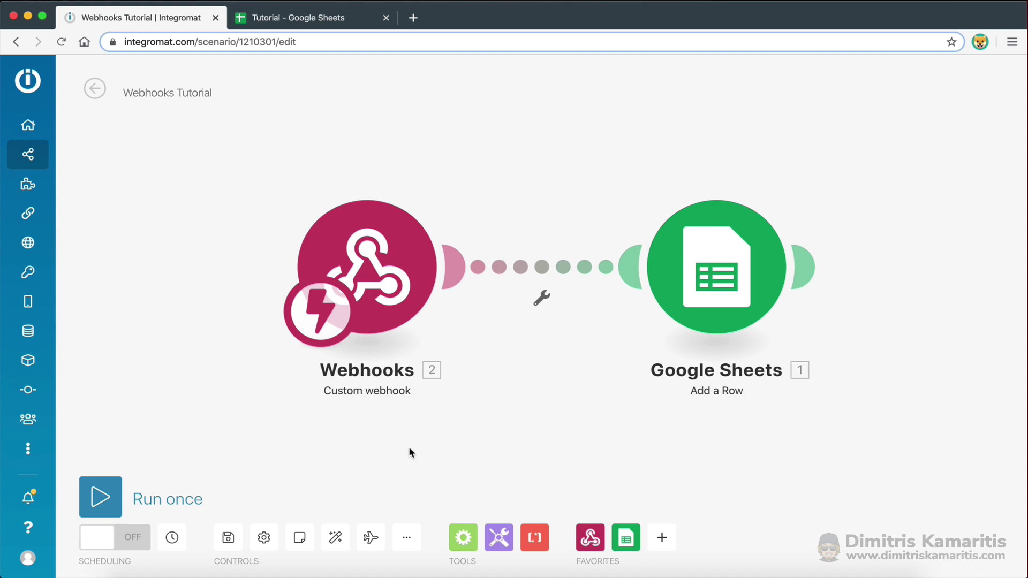
# Save the scenario and switch its scheduling to ON
pyautogui.click(227, 544)
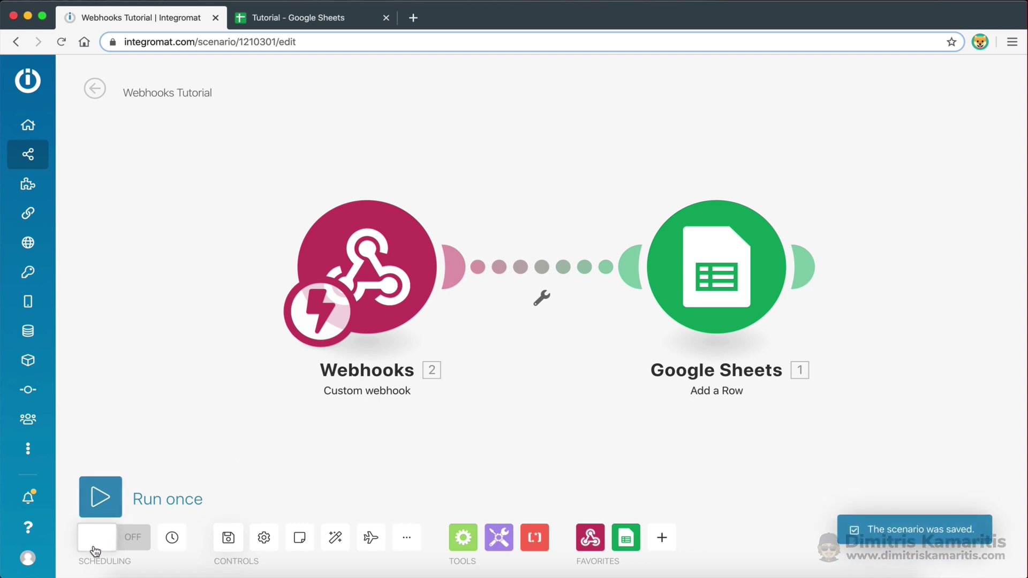
pyautogui.click(114, 549)
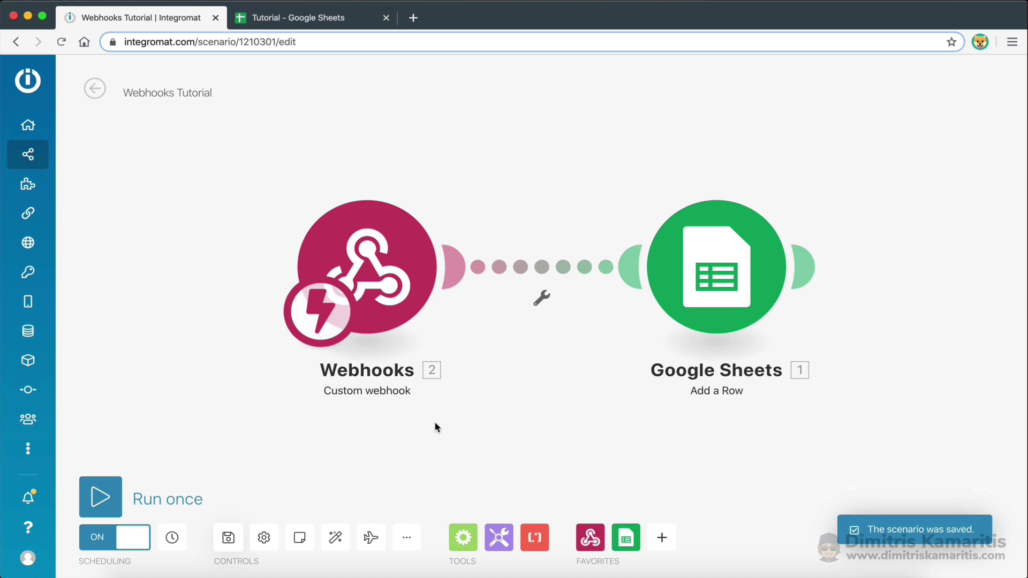
pyautogui.press('super+Tab')
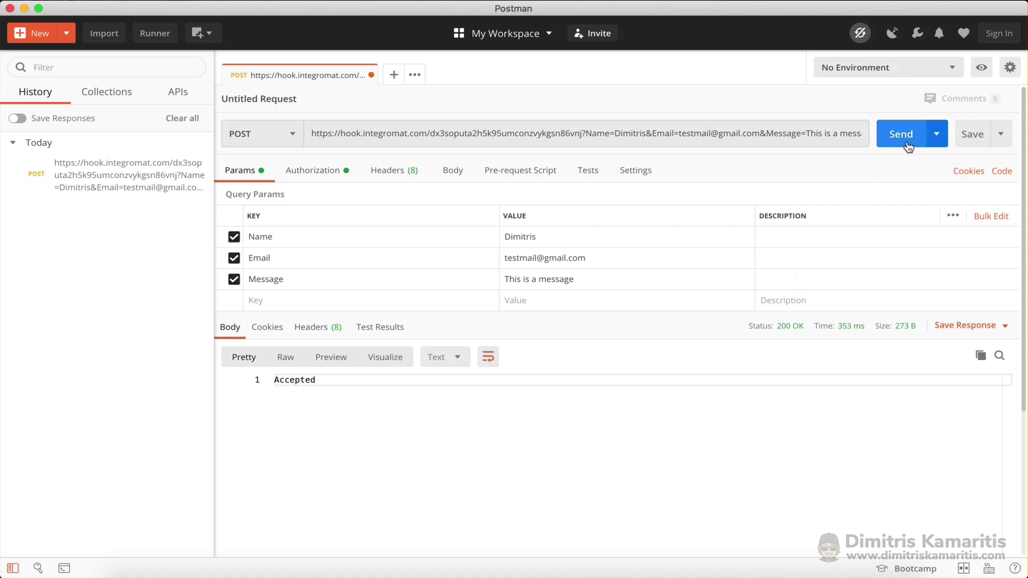
# Resend the Name, Email and Message POST to the webhook, then return to the Integromat scenario
pyautogui.click(886, 137)
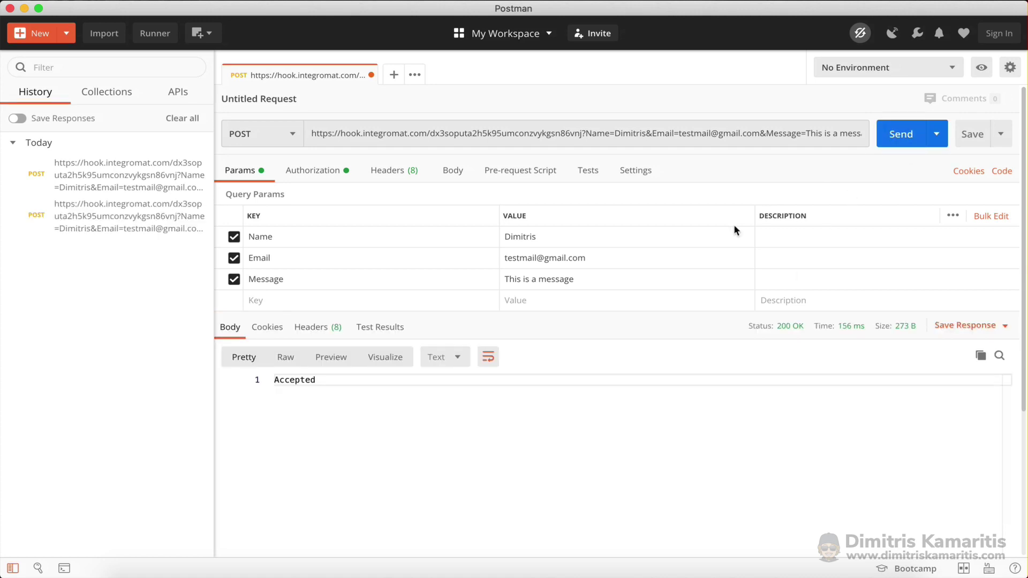
pyautogui.hotkey('ctrl', 'Left')
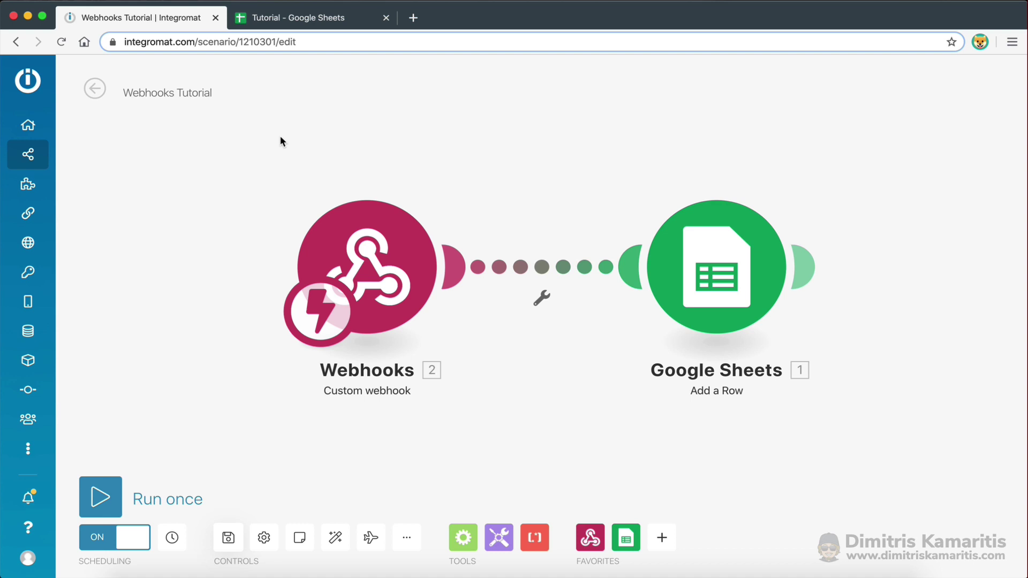
# Go to the scenario overview and open the Details of the latest run
pyautogui.click(93, 89)
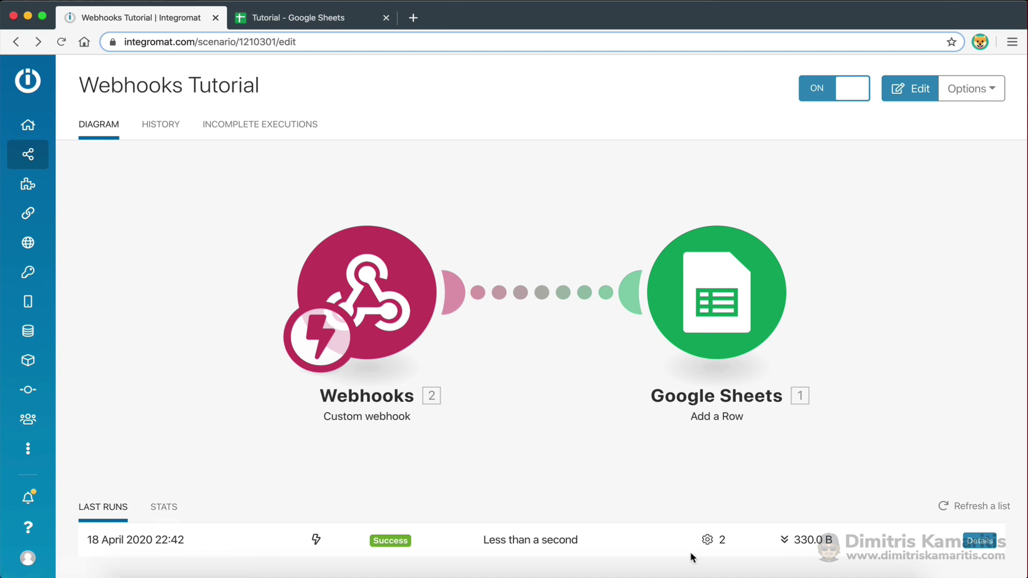
pyautogui.moveTo(481, 537); pyautogui.dragTo(580, 540)
pyautogui.click(580, 541)
pyautogui.click(983, 541)
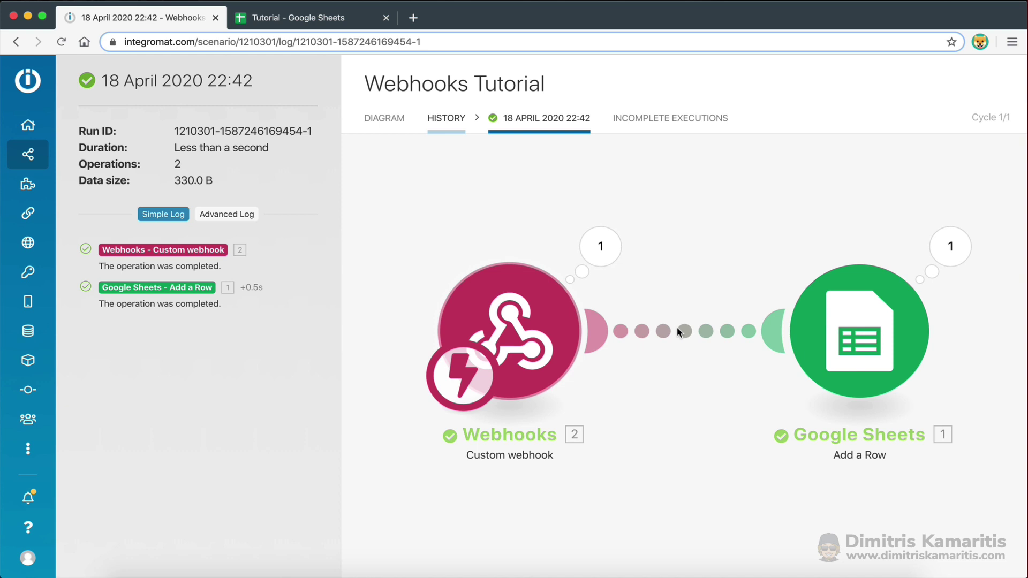
# Review the Name and Email values the webhook received, then return to the DIAGRAM tab
pyautogui.click(600, 249)
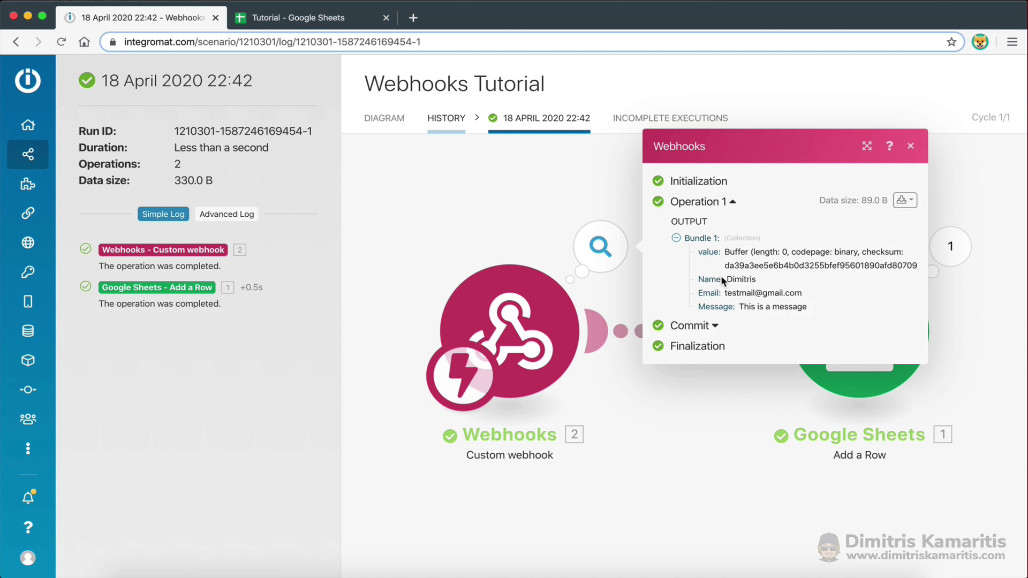
pyautogui.doubleClick(705, 279)
pyautogui.doubleClick(737, 278)
pyautogui.doubleClick(706, 293)
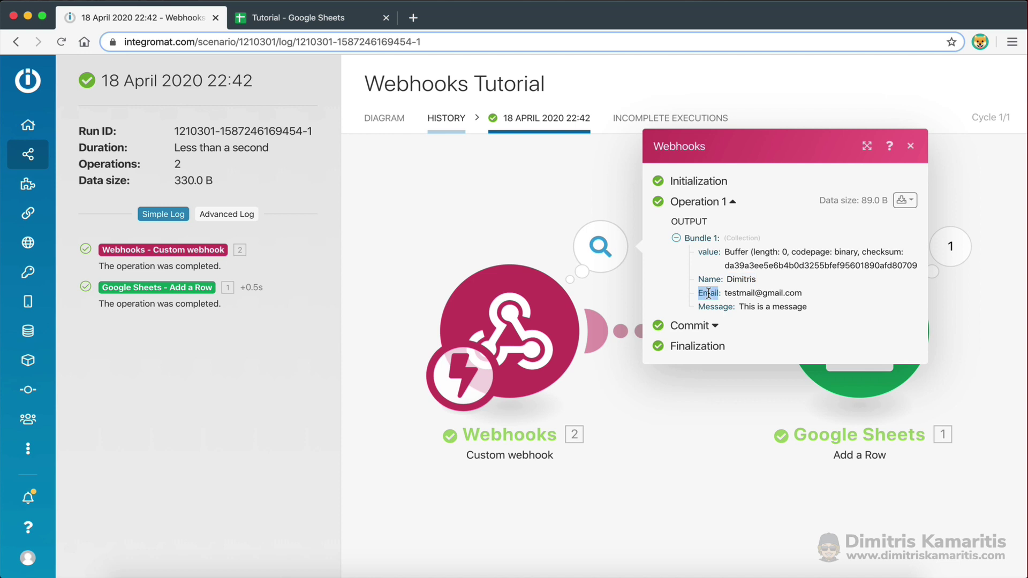
pyautogui.doubleClick(741, 293)
pyautogui.click(776, 292)
pyautogui.click(910, 145)
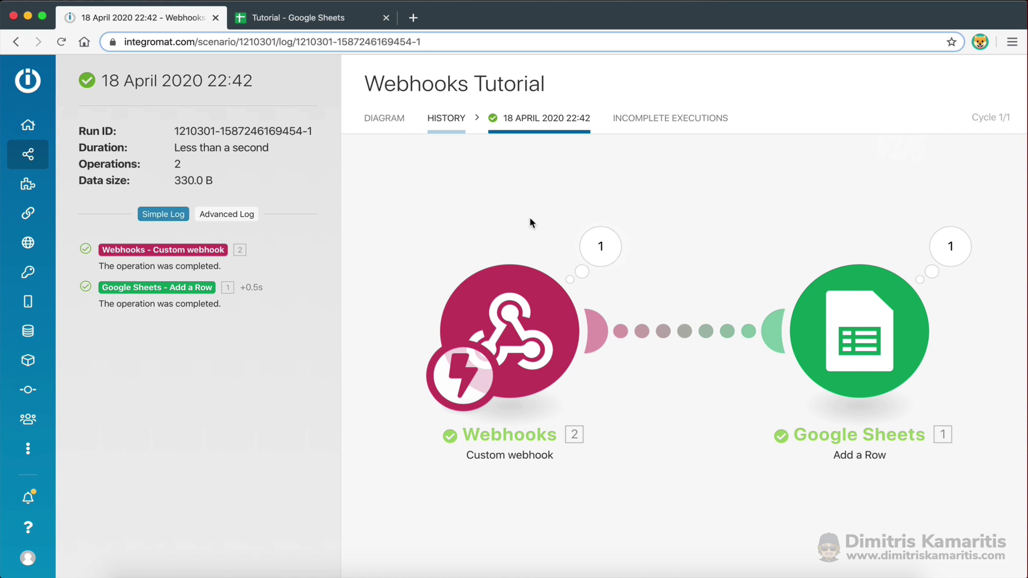
pyautogui.click(383, 120)
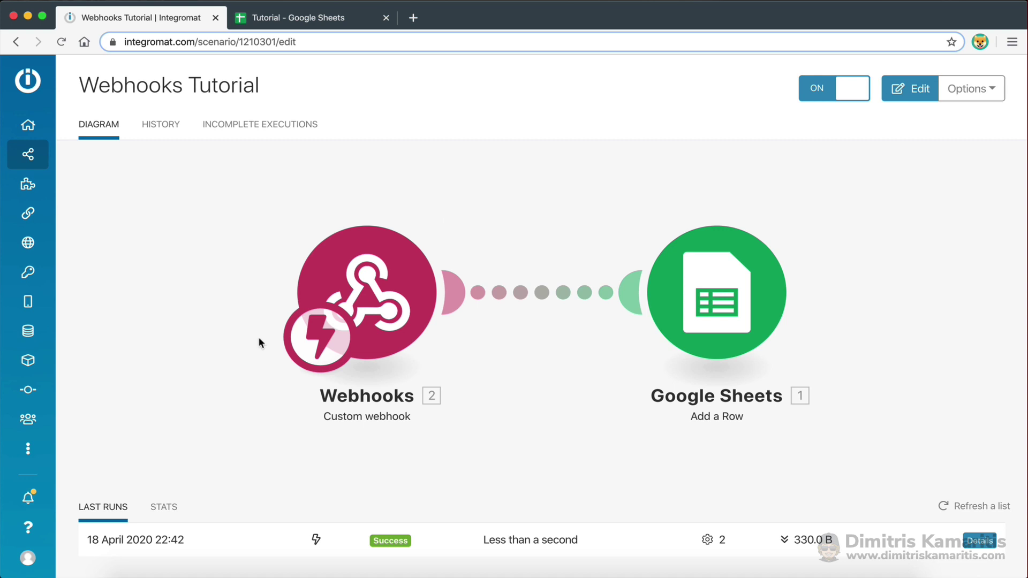
# Open the Google Sheets Add a Row module's Values fields, then switch to the Tutorial spreadsheet
pyautogui.click(458, 273)
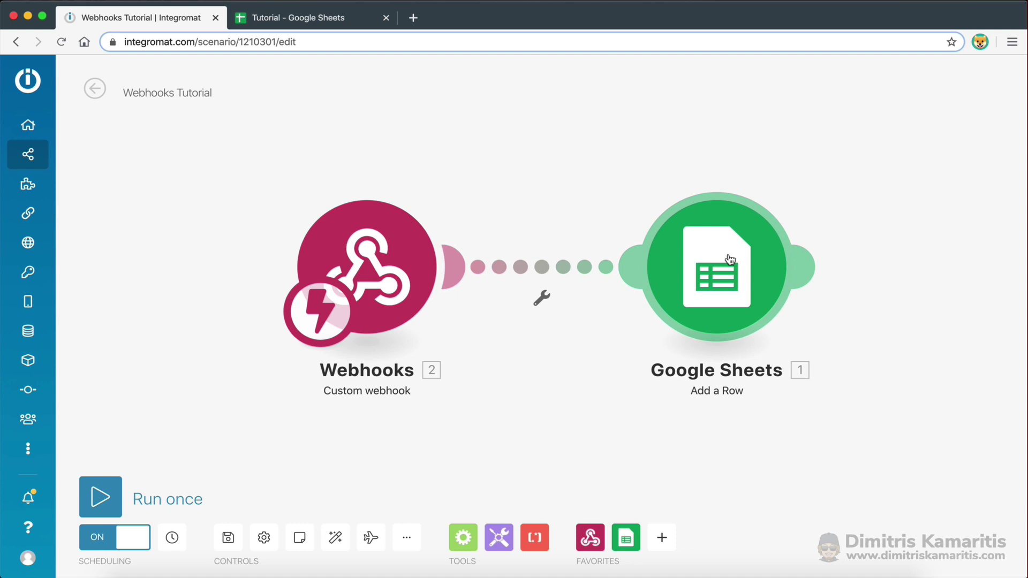
pyautogui.click(714, 289)
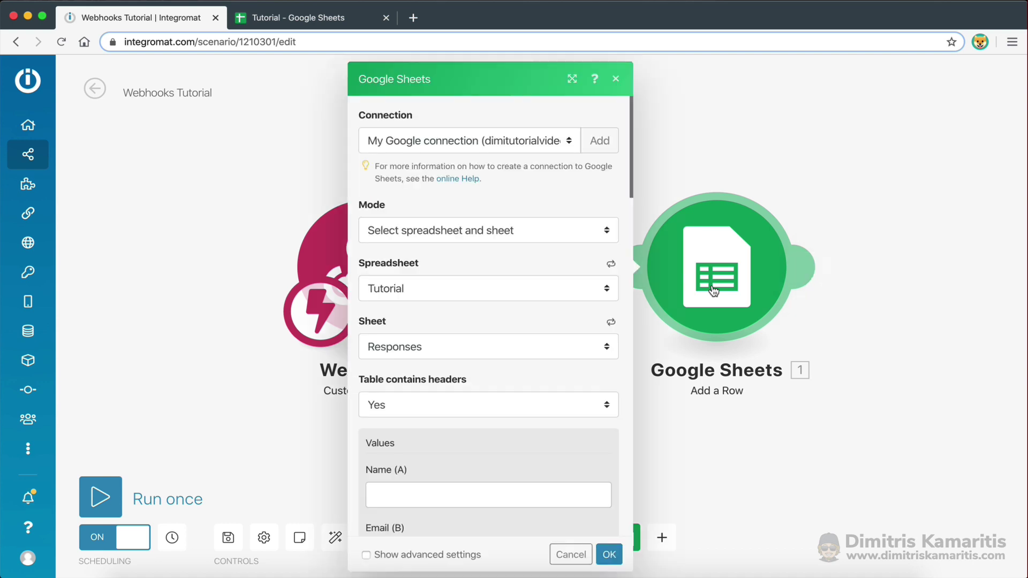
pyautogui.scroll(-3, 403, 314)
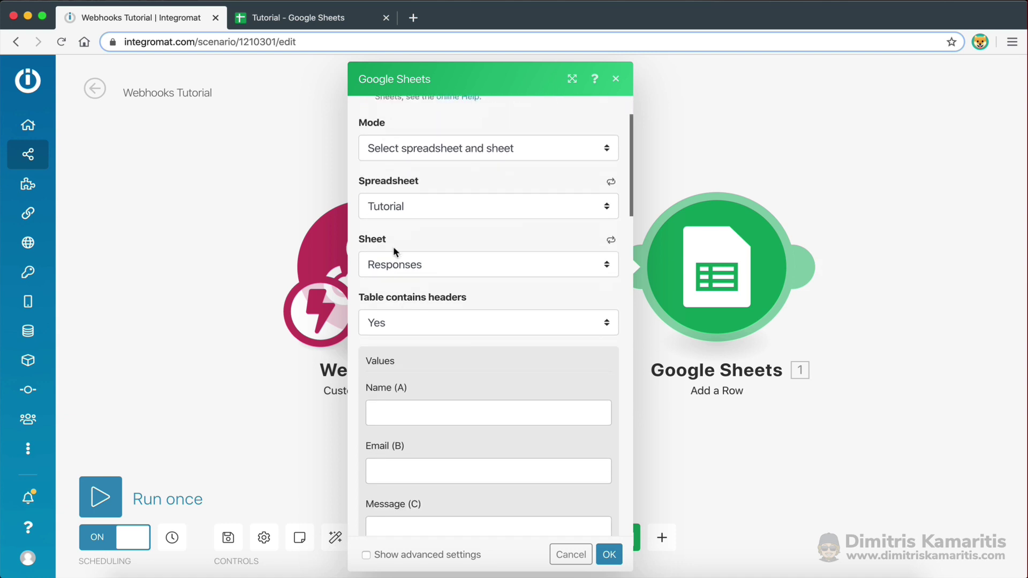
pyautogui.click(287, 22)
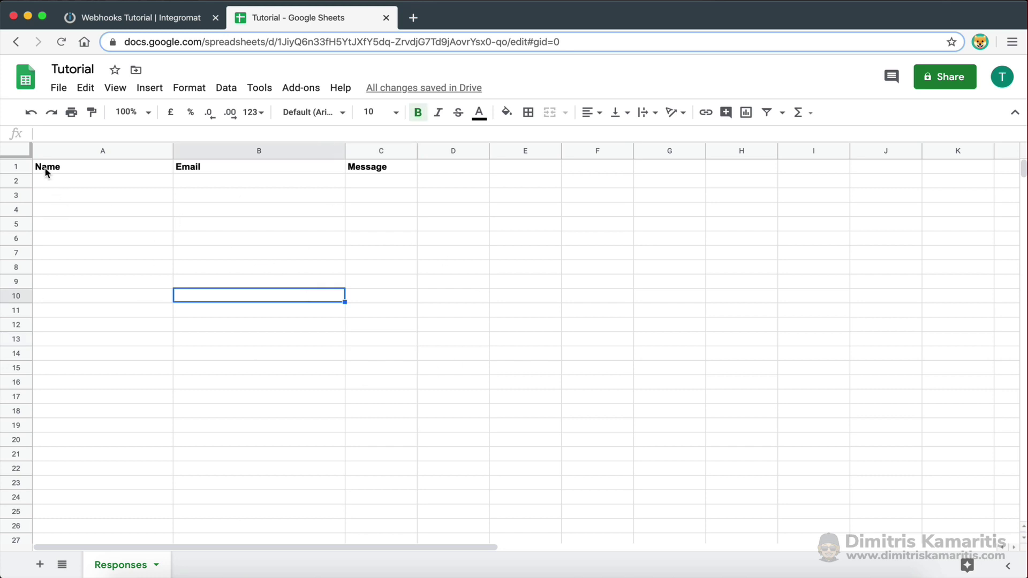
# Check that cells A1:C1 of the Responses sheet read Name, Email and Message, then go back to Integromat
pyautogui.moveTo(46, 172); pyautogui.dragTo(390, 165)
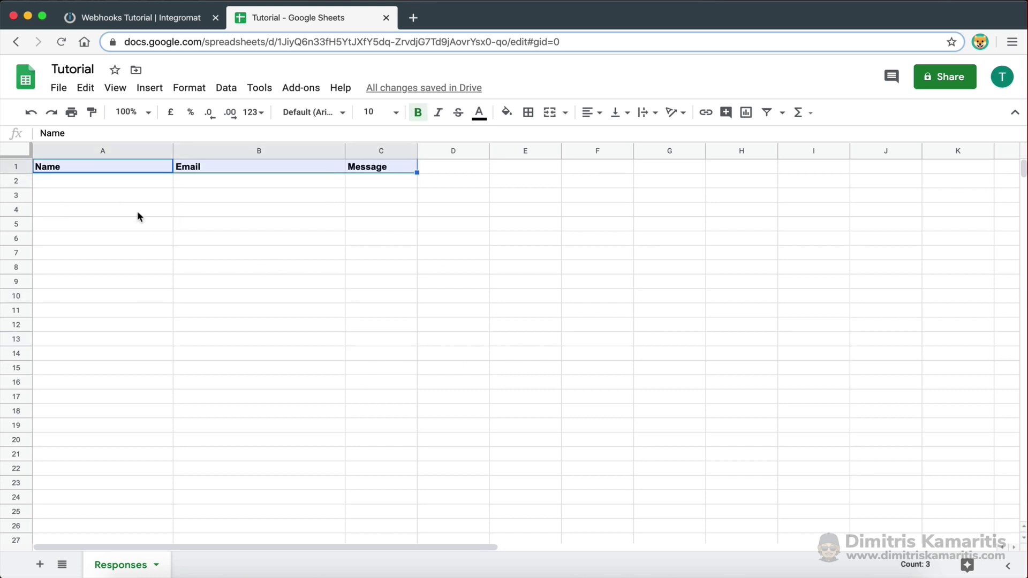
pyautogui.click(442, 222)
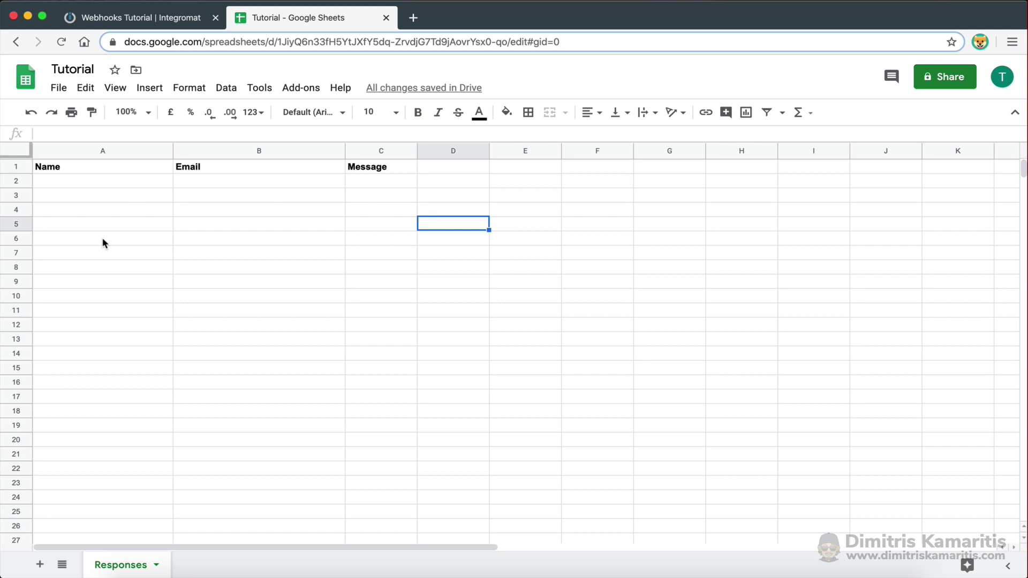
pyautogui.click(160, 22)
# Map the webhook's Name, Email and Message to the Name (A), Email (B) and Message (C) columns
pyautogui.scroll(-3, 470, 322)
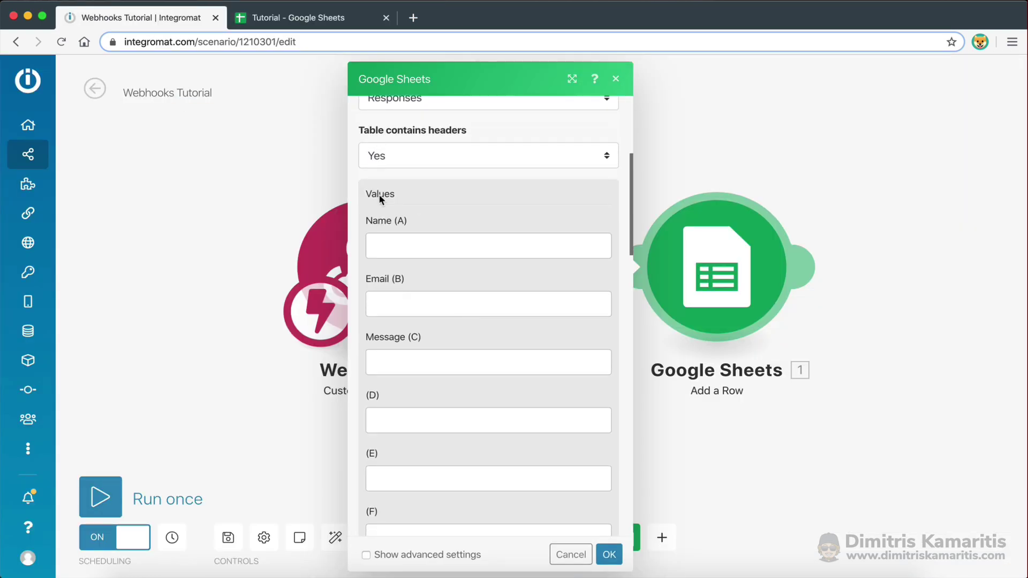
pyautogui.click(397, 250)
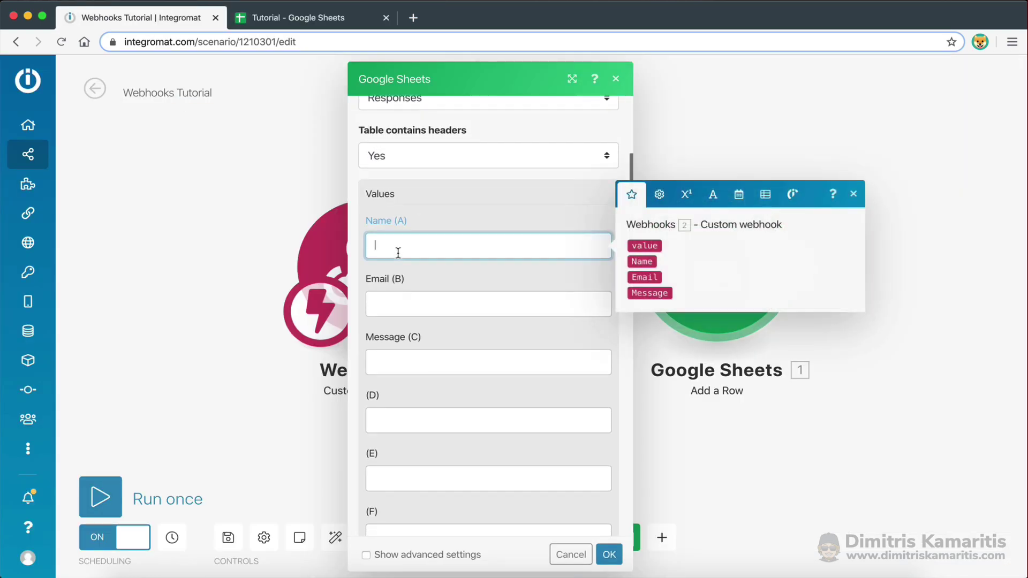
pyautogui.click(642, 261)
pyautogui.click(599, 302)
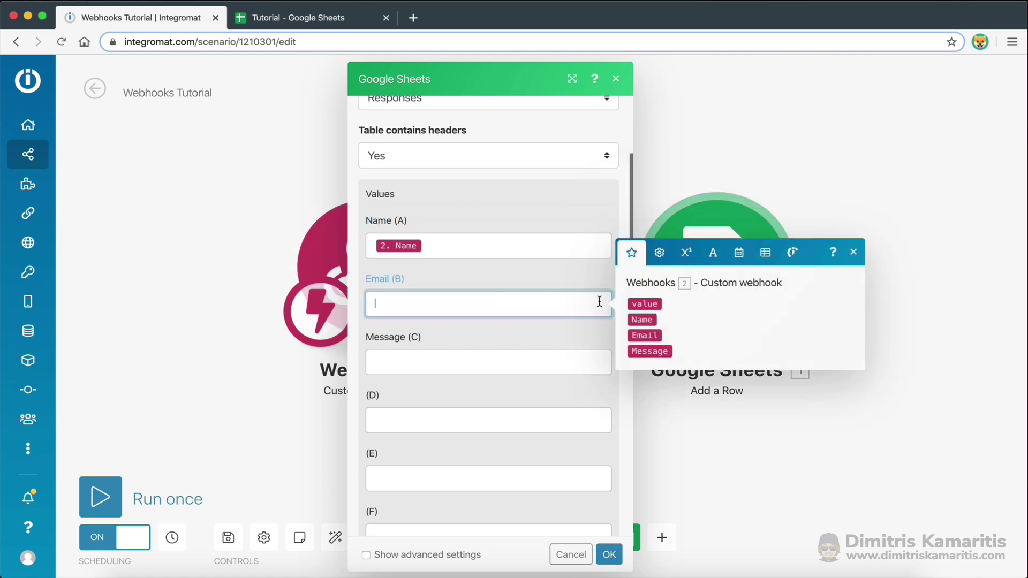
pyautogui.click(647, 333)
pyautogui.click(599, 362)
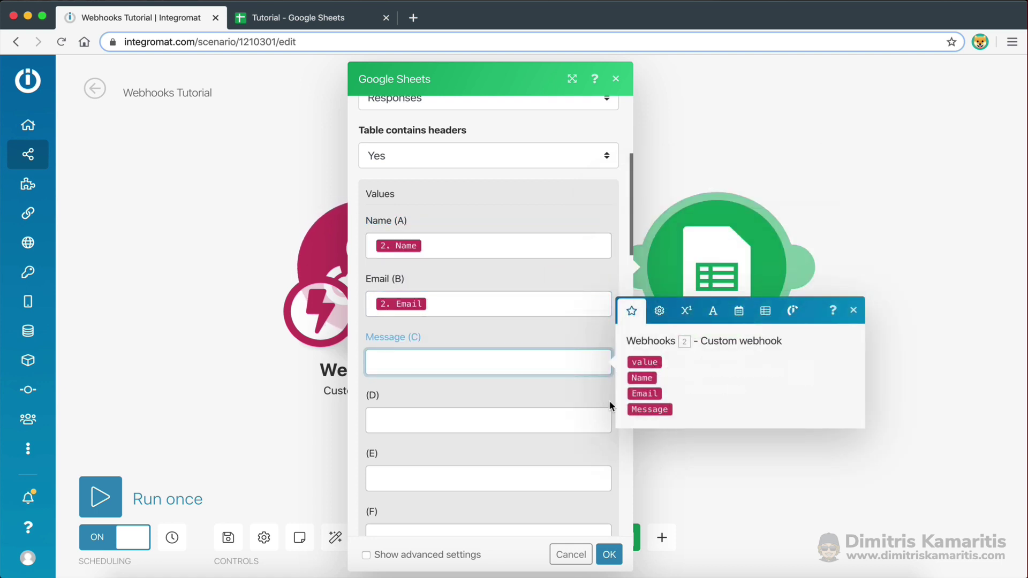
pyautogui.click(640, 409)
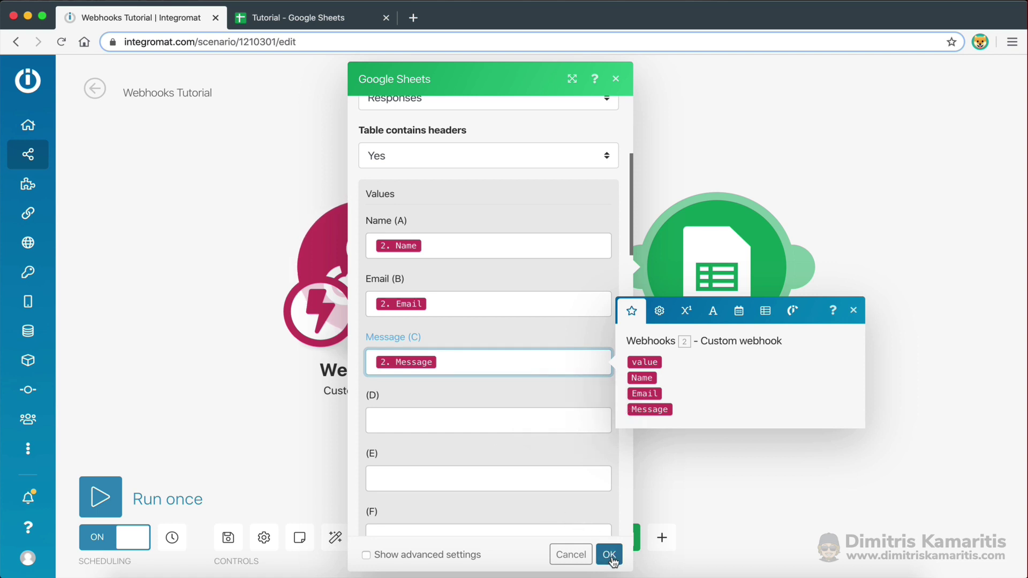
# Save the Google Sheets module settings, reopening them once to recheck before closing again
pyautogui.click(609, 555)
pyautogui.hotkey('ctrl', 'Right')
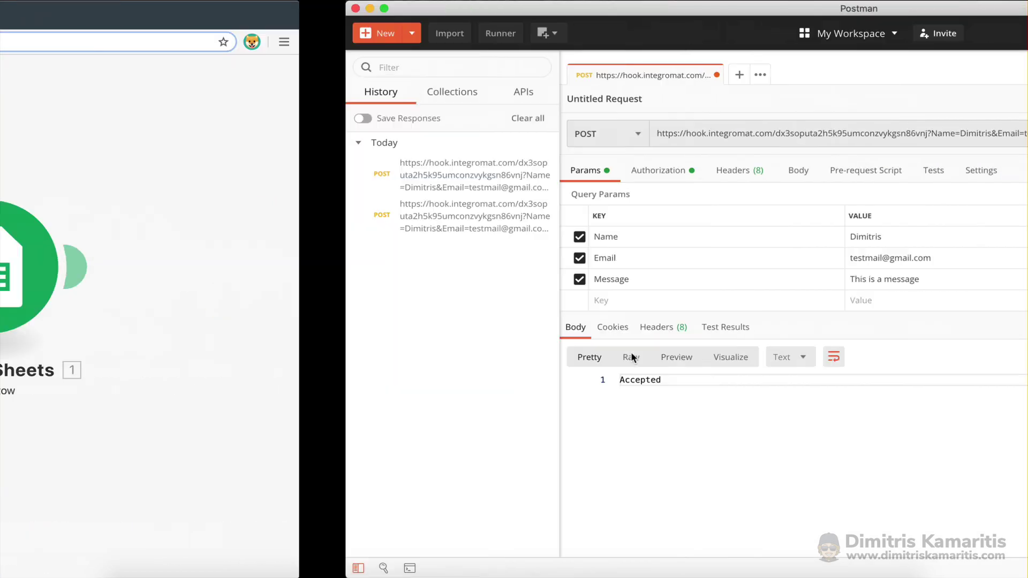
pyautogui.hotkey('ctrl', 'Left')
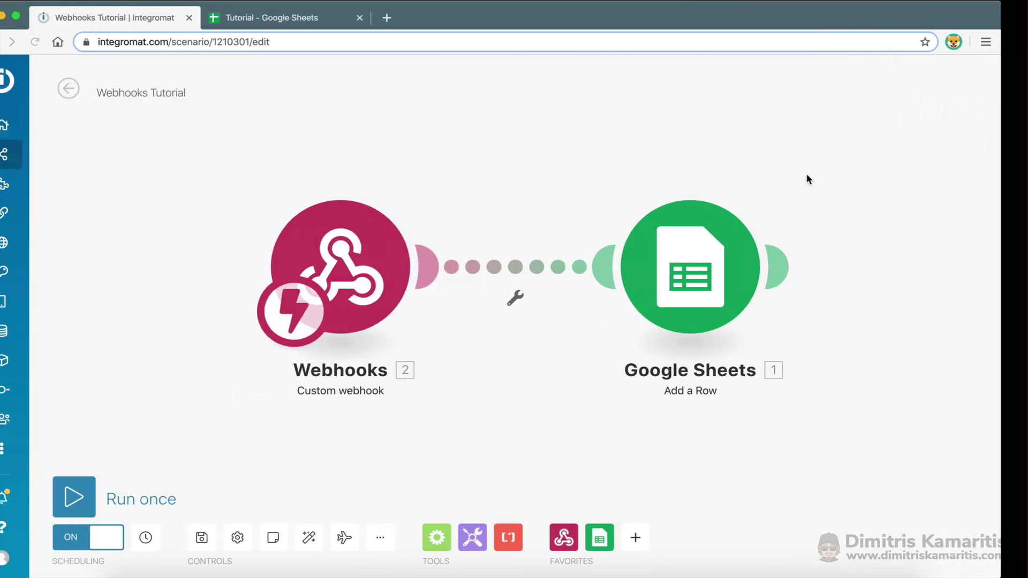
pyautogui.click(711, 263)
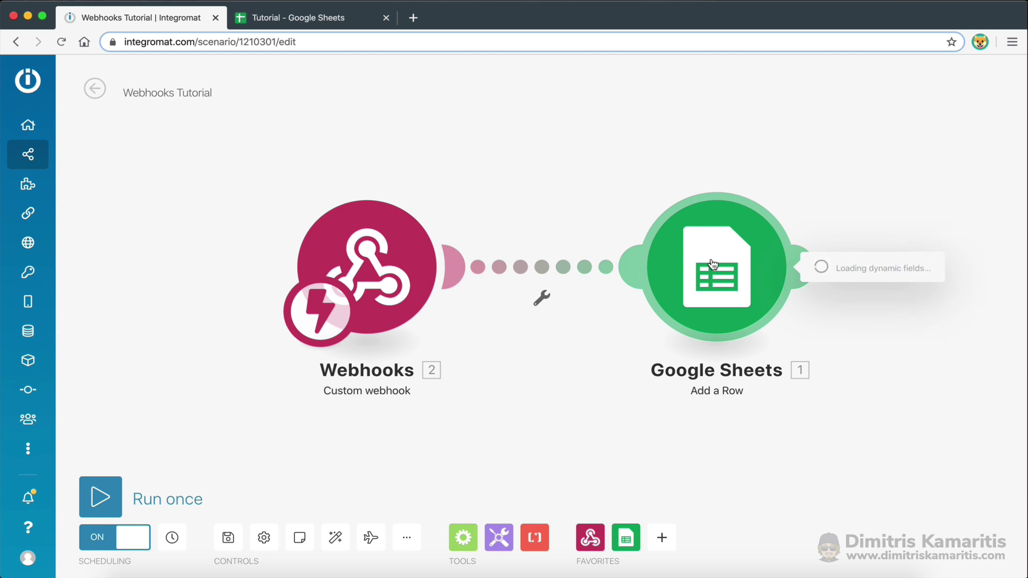
pyautogui.scroll(-5, 524, 393)
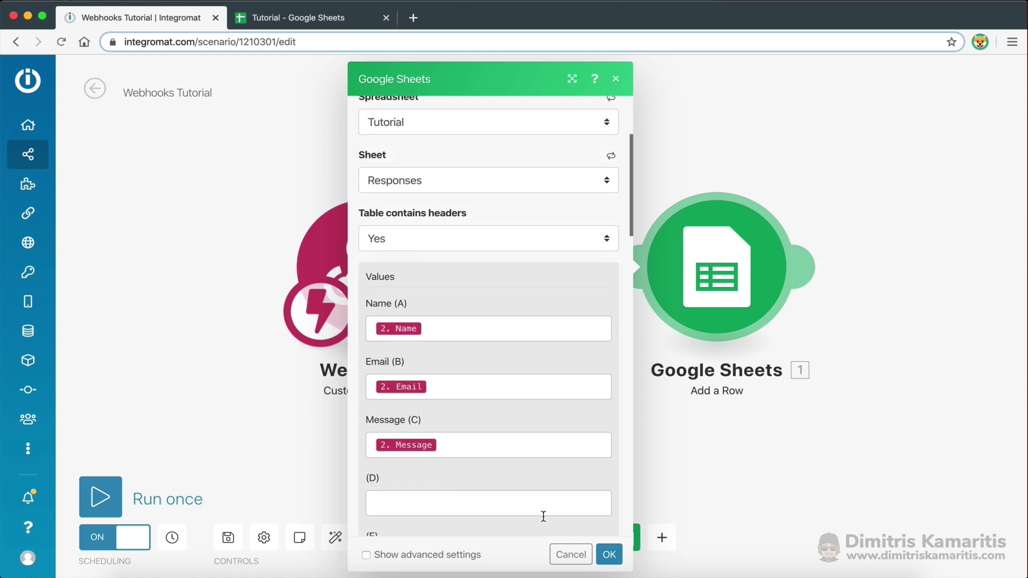
pyautogui.click(608, 554)
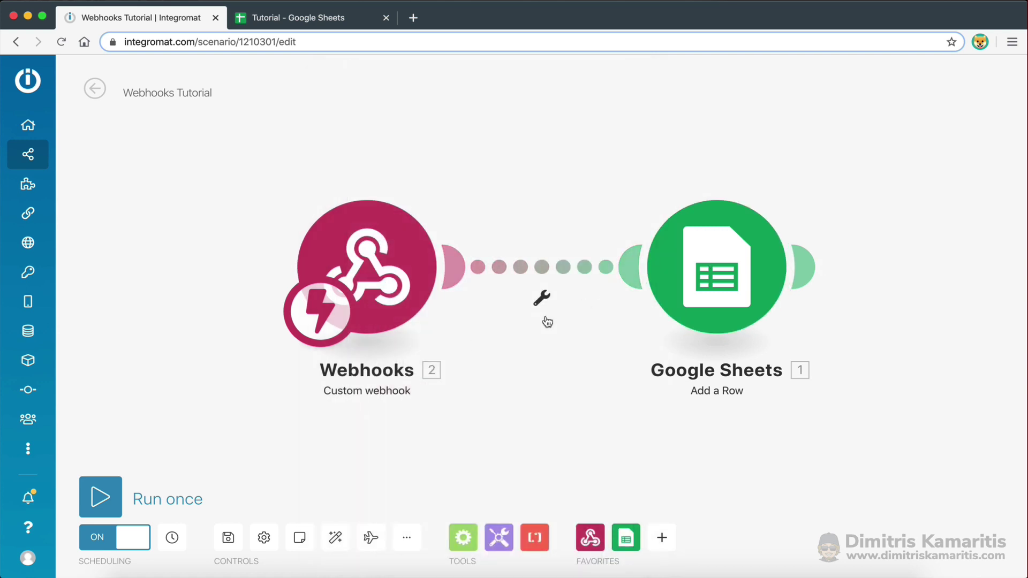
pyautogui.press('super+Tab')
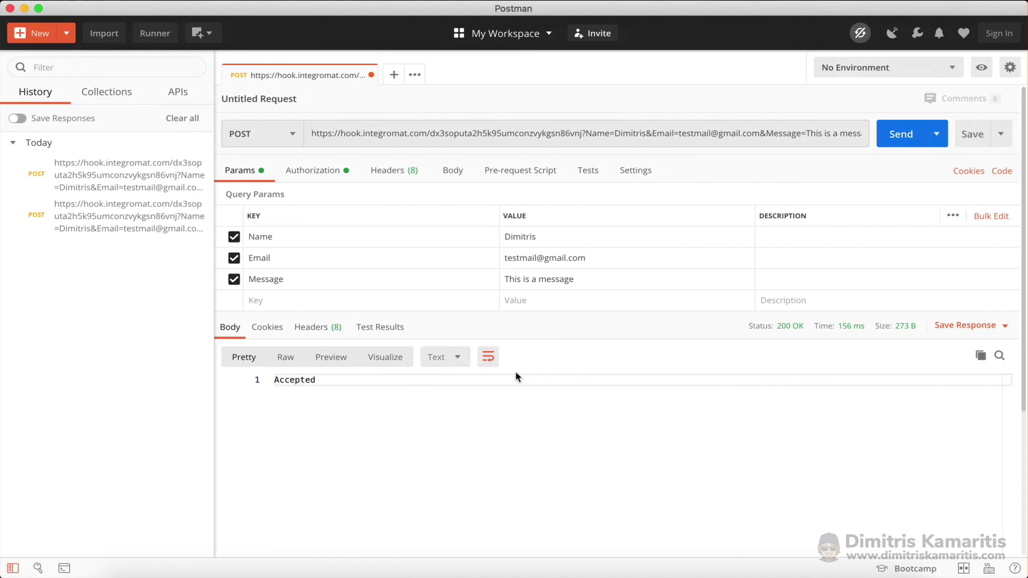
pyautogui.press('super+Tab')
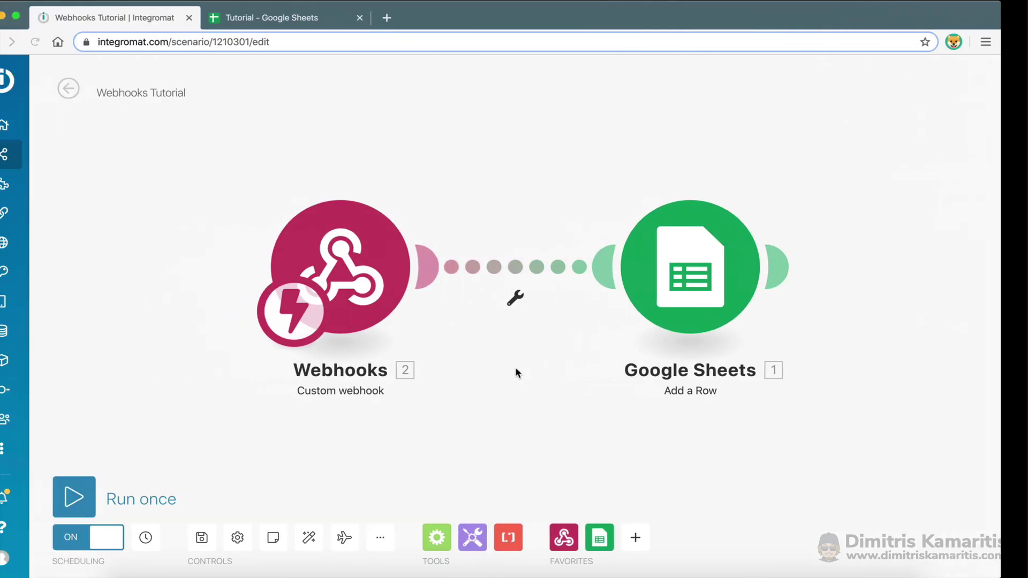
# Open the Webhooks trigger on the Webhook Tutorial hook and have it redetermine the data structure
pyautogui.click(369, 269)
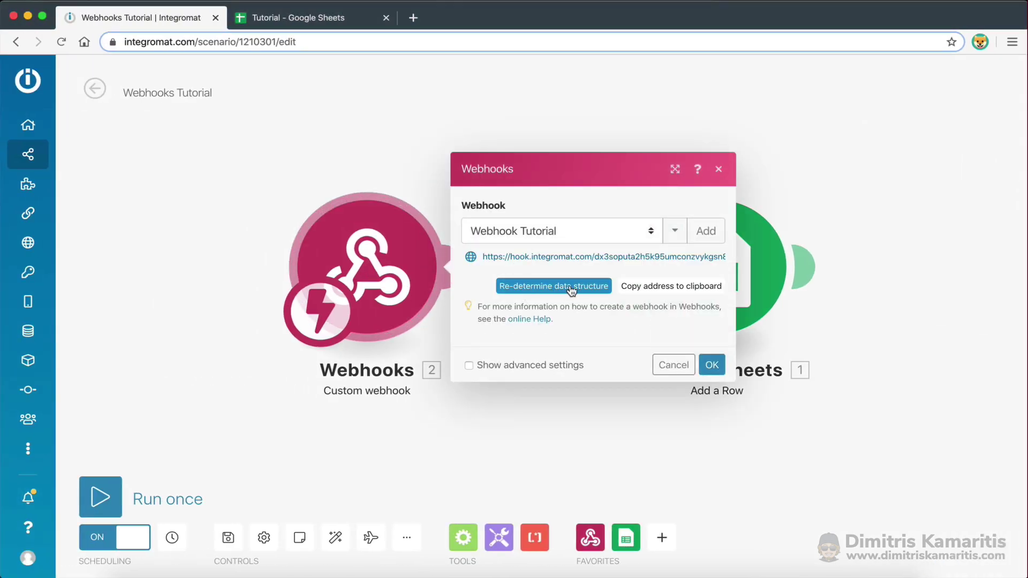
pyautogui.click(544, 289)
pyautogui.hotkey('ctrl', 'Right')
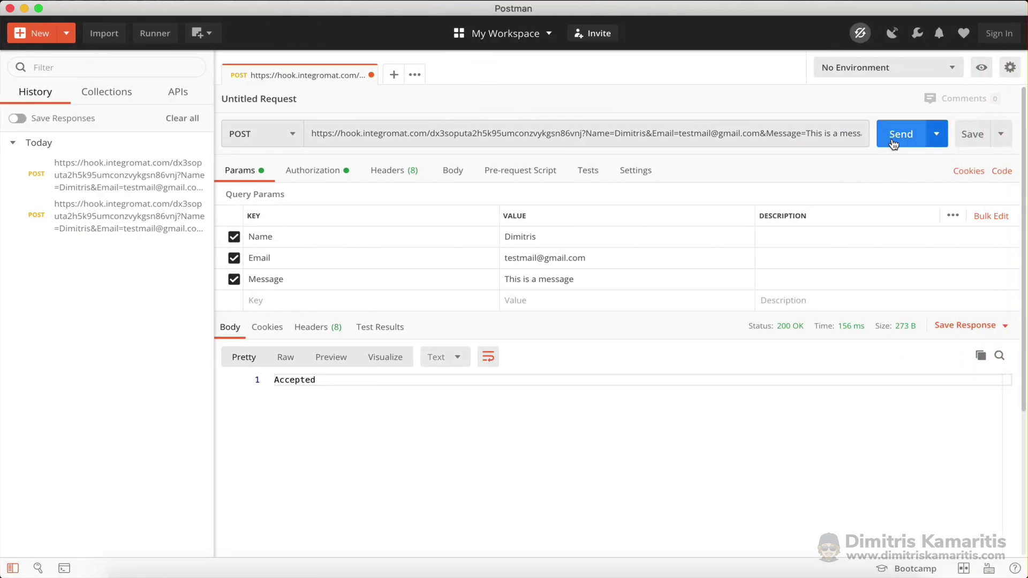
pyautogui.hotkey('ctrl', 'Left')
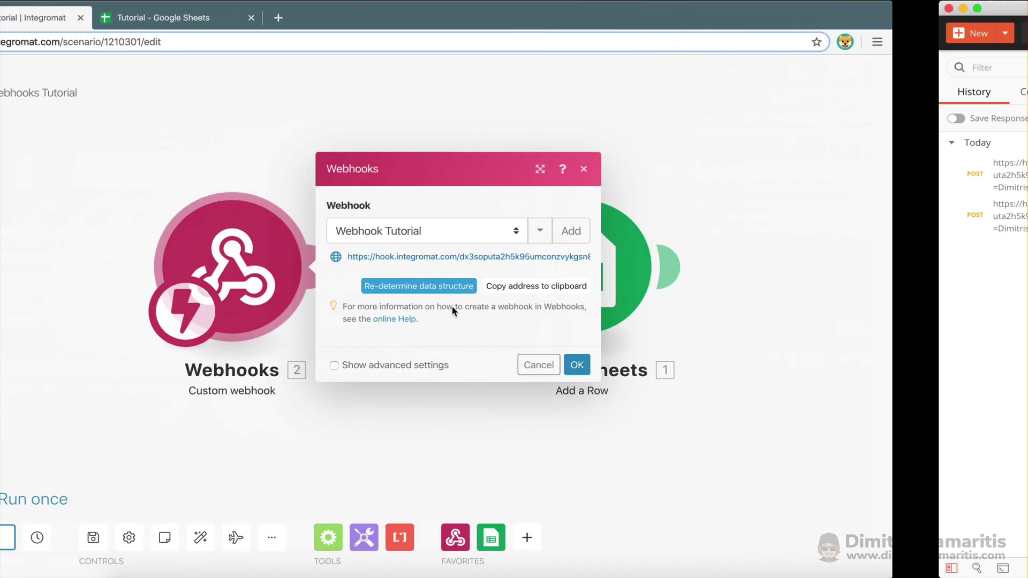
pyautogui.hotkey('ctrl', 'Right')
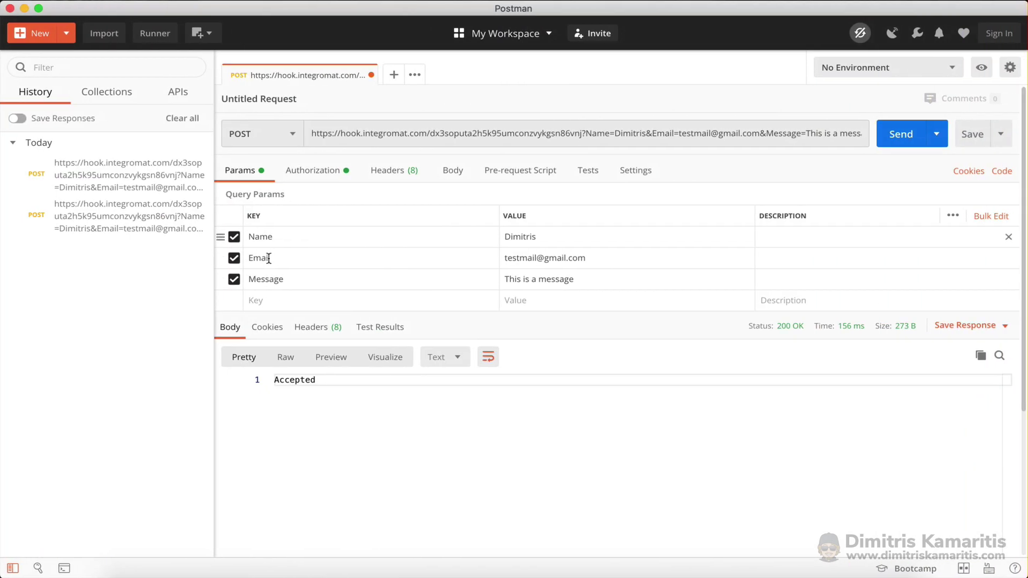
pyautogui.hotkey('ctrl', 'Left')
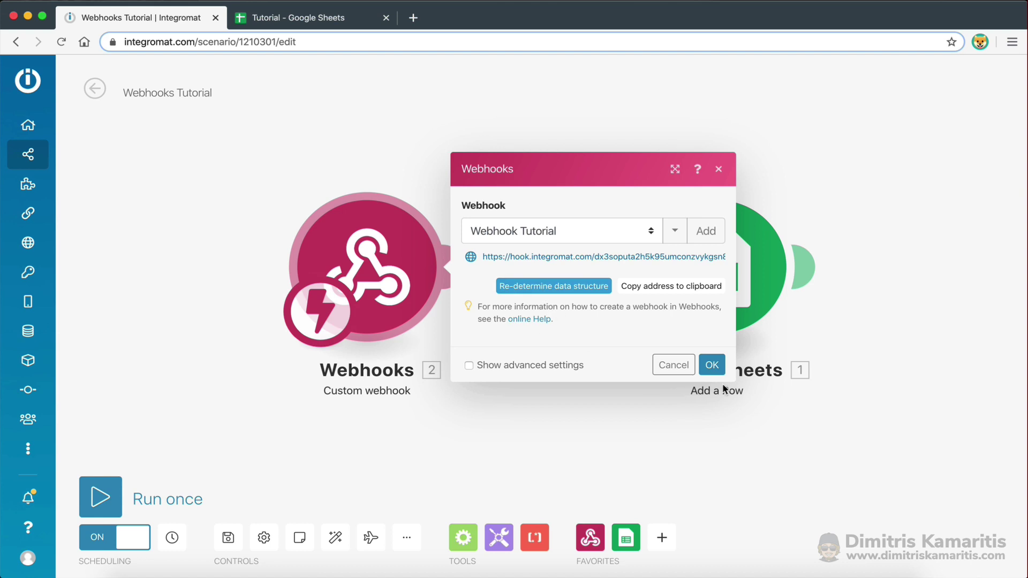
# Save the Webhooks-to-Google Sheets scenario and resend the Postman test request to its webhook
pyautogui.click(711, 365)
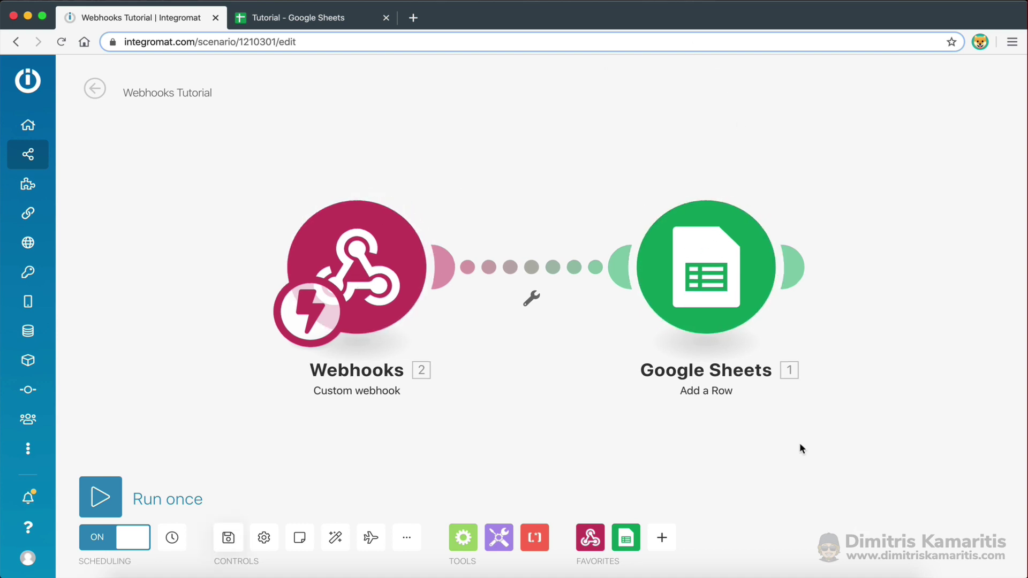
pyautogui.click(229, 540)
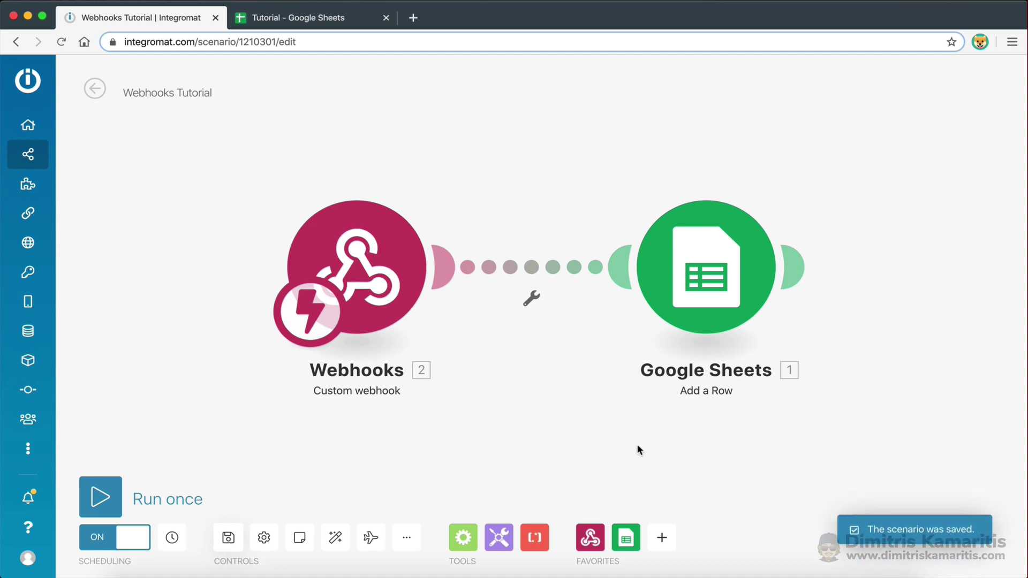
pyautogui.press('super+Tab')
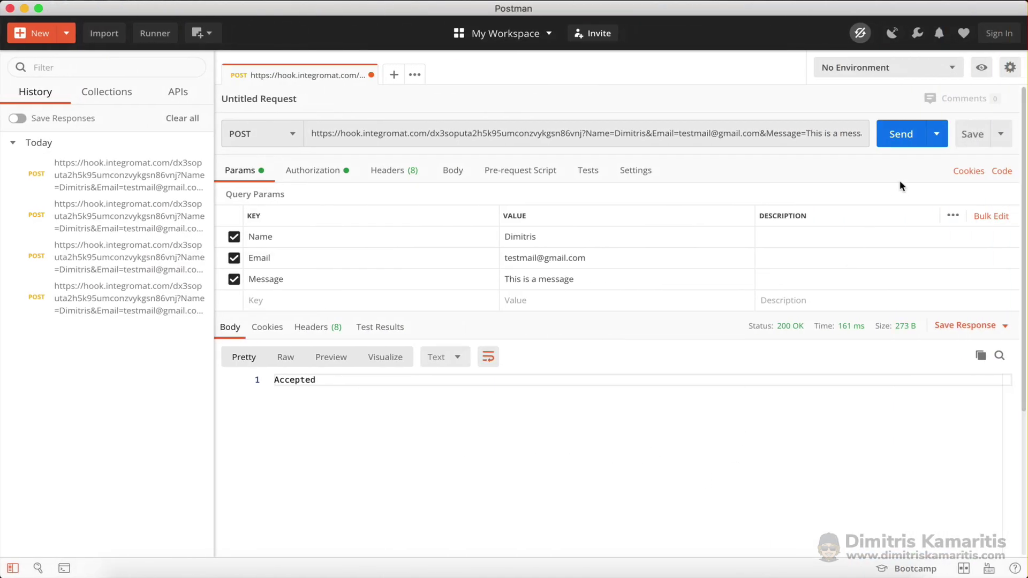
pyautogui.click(902, 136)
pyautogui.press('super+Tab')
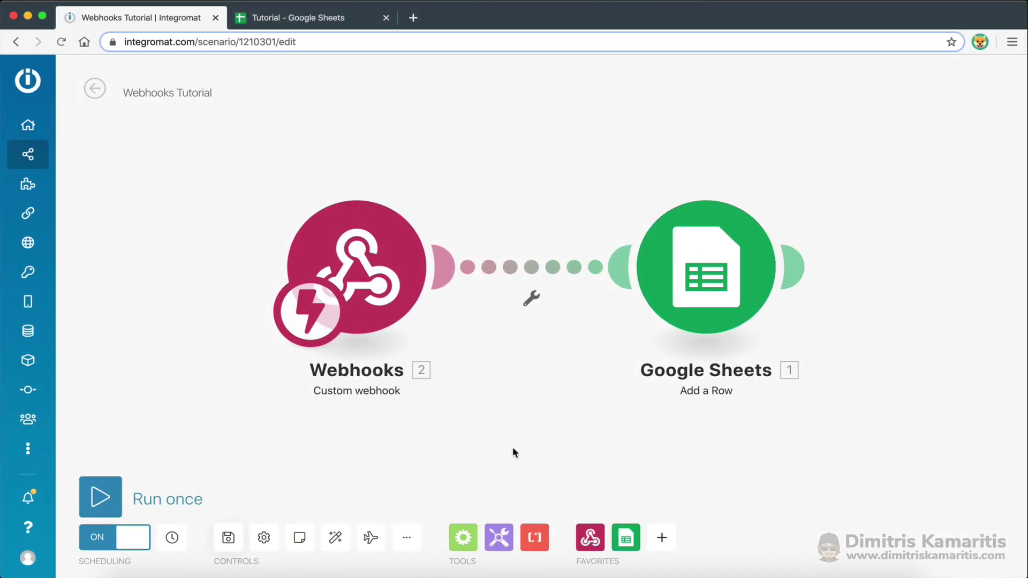
# Remove the bold formatting from the new submission in cells A2:C2 of the Tutorial sheet
pyautogui.click(278, 22)
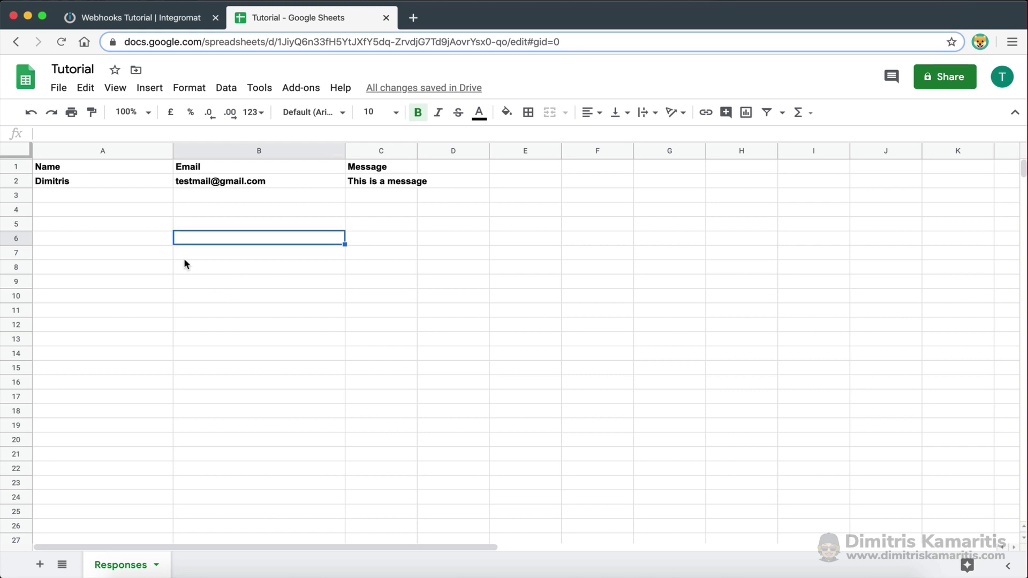
pyautogui.moveTo(87, 179); pyautogui.dragTo(390, 184)
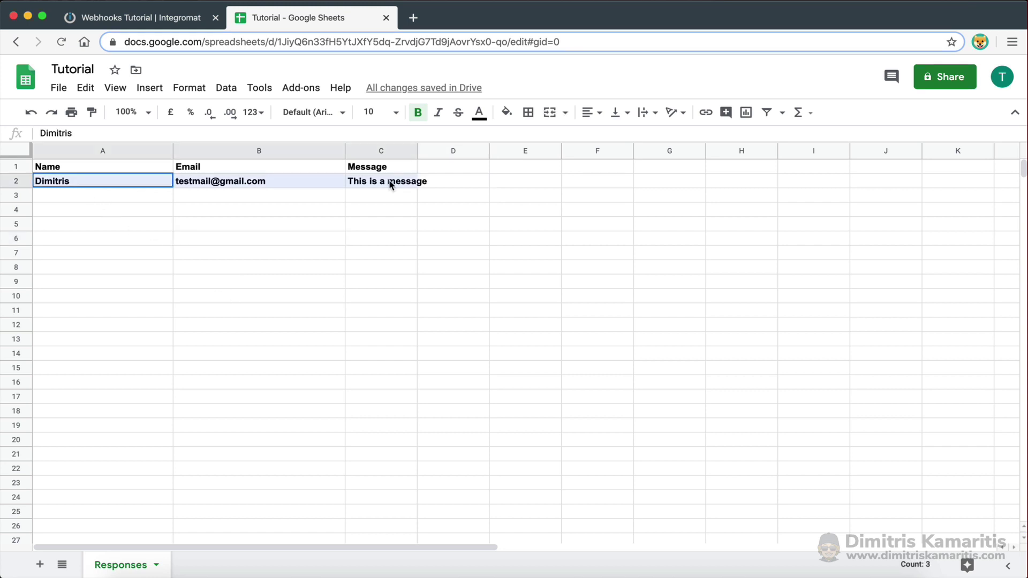
pyautogui.click(417, 112)
pyautogui.click(382, 249)
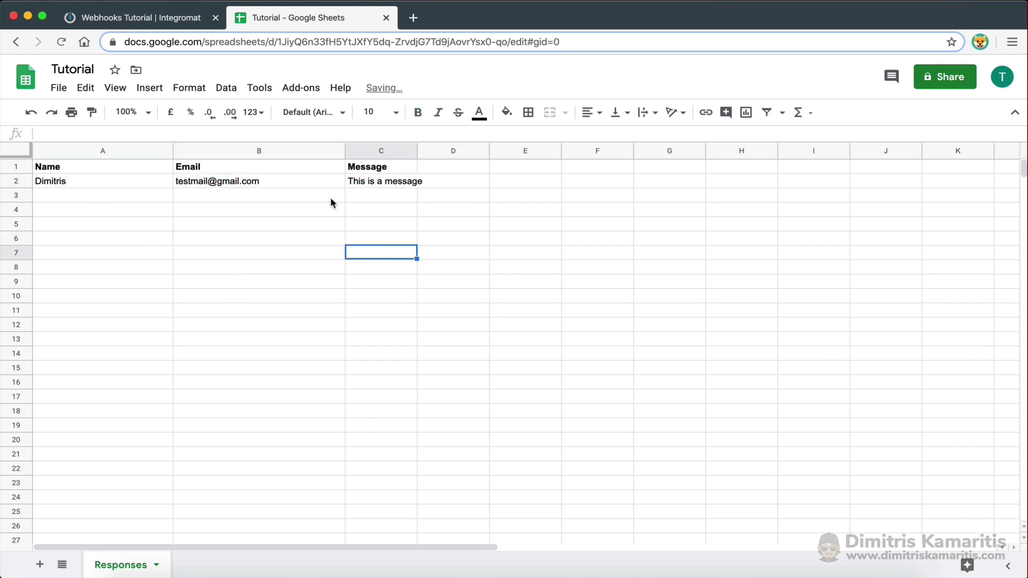
pyautogui.click(182, 22)
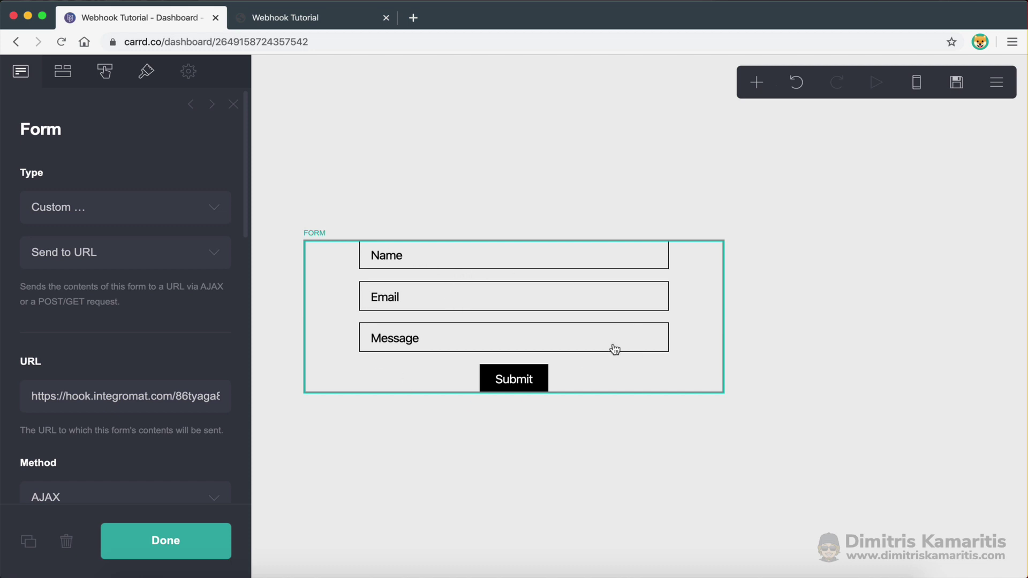
# Select the Carrd contact form to display its Form settings panel
pyautogui.click(756, 84)
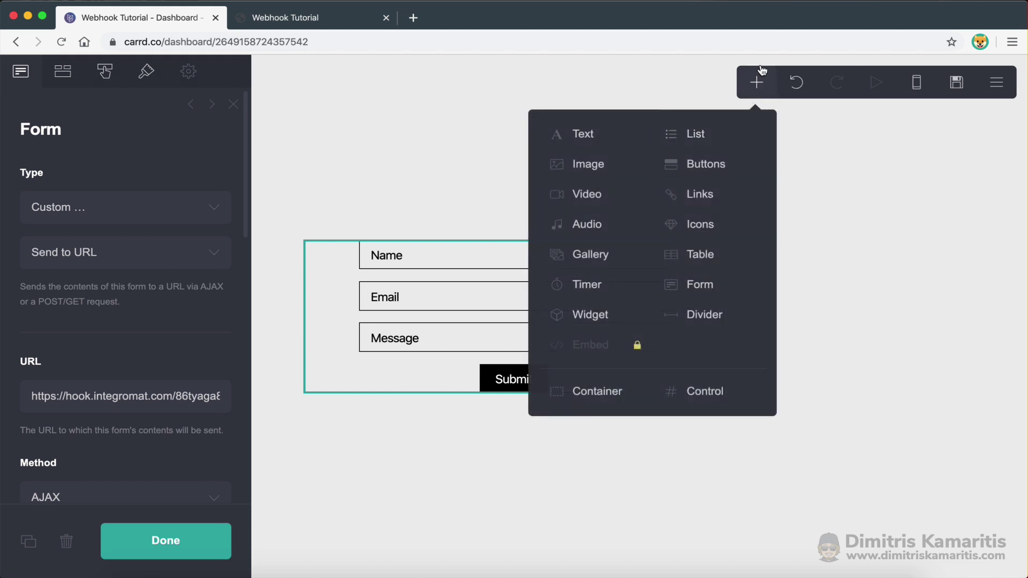
pyautogui.click(821, 229)
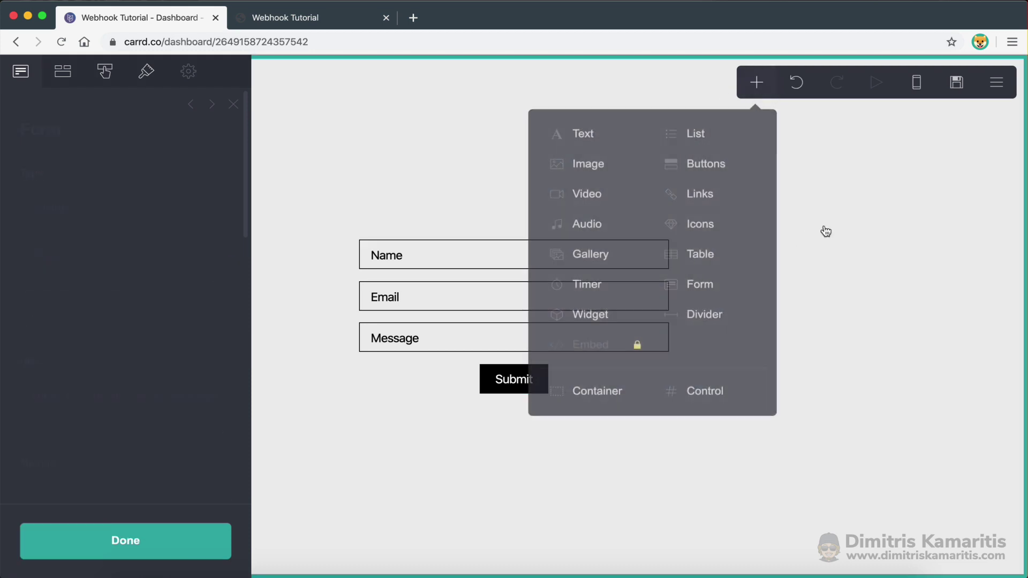
pyautogui.click(687, 260)
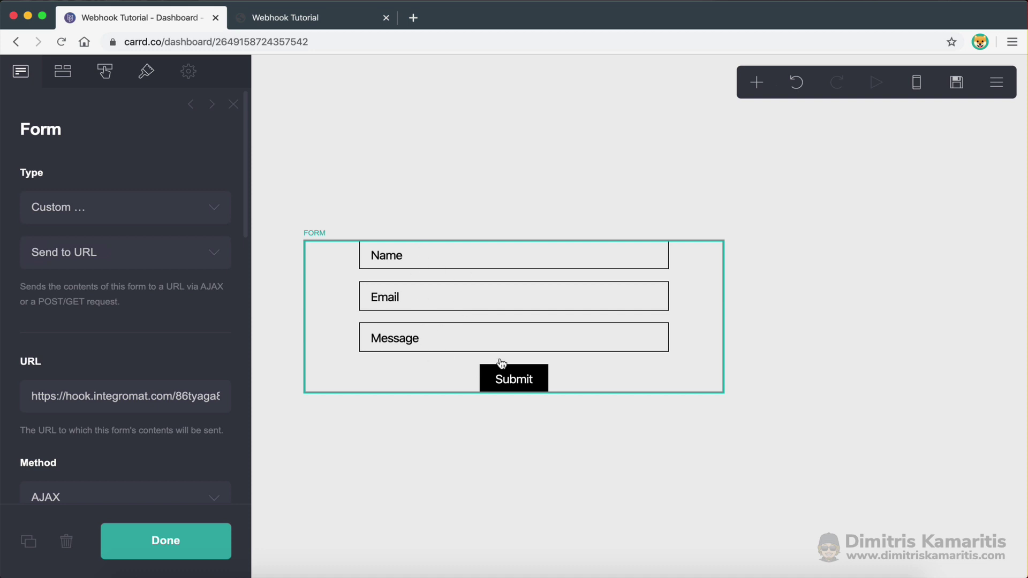
# Keep the form's Type as Custom with submissions sent to a URL
pyautogui.click(76, 224)
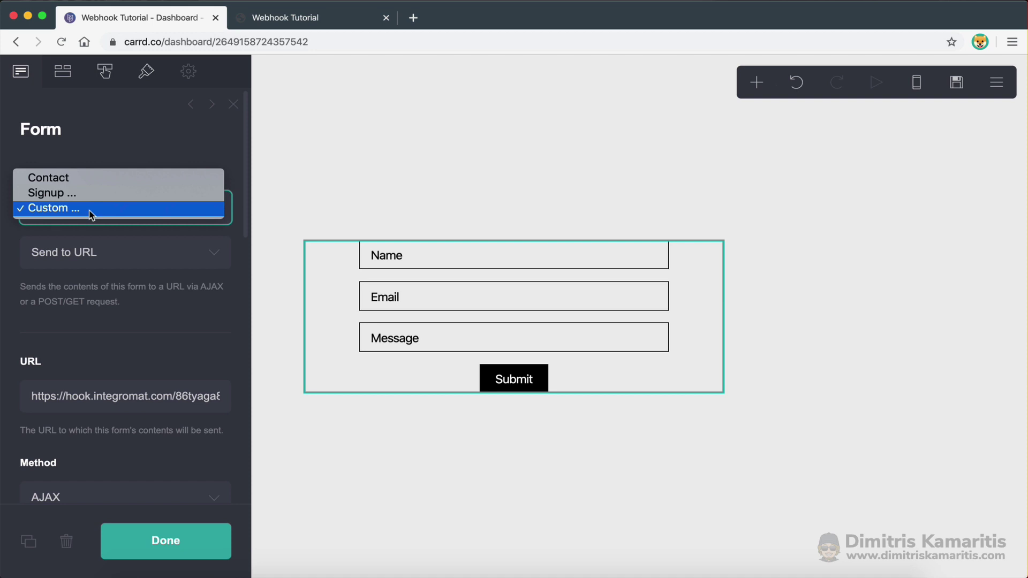
pyautogui.click(90, 214)
pyautogui.click(92, 256)
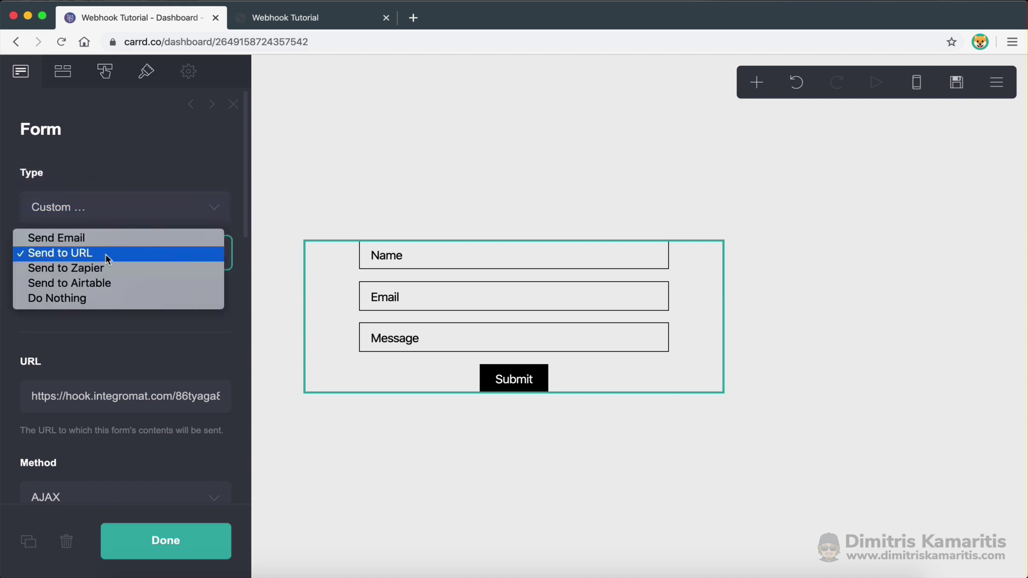
pyautogui.click(78, 256)
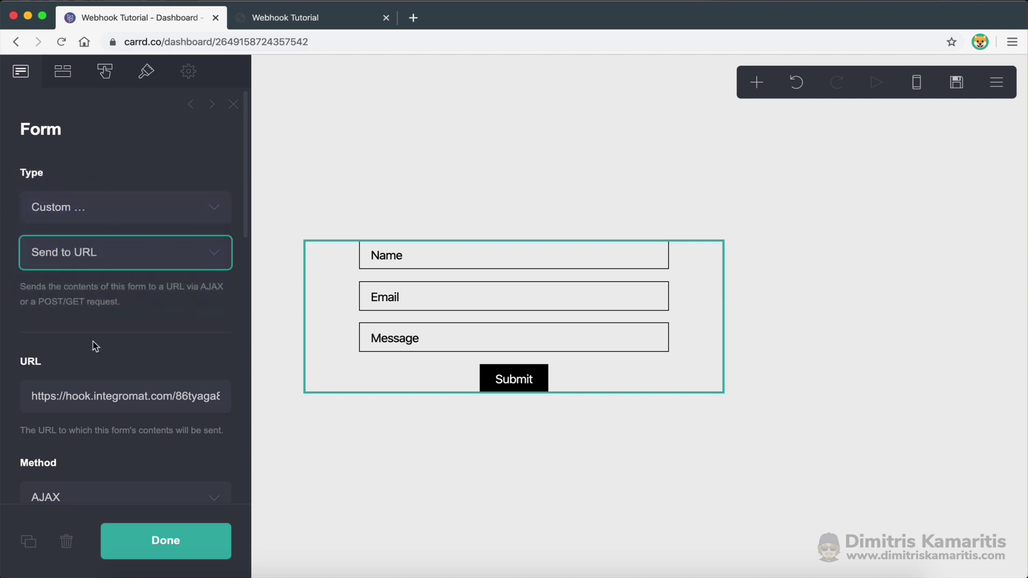
pyautogui.scroll(-3, 93, 332)
# Replace the form's destination URL with the copied hook.integromat.com webhook address
pyautogui.moveTo(32, 237); pyautogui.dragTo(240, 242)
pyautogui.press('super+c')
pyautogui.press('BackSpace')
pyautogui.press('super+v')
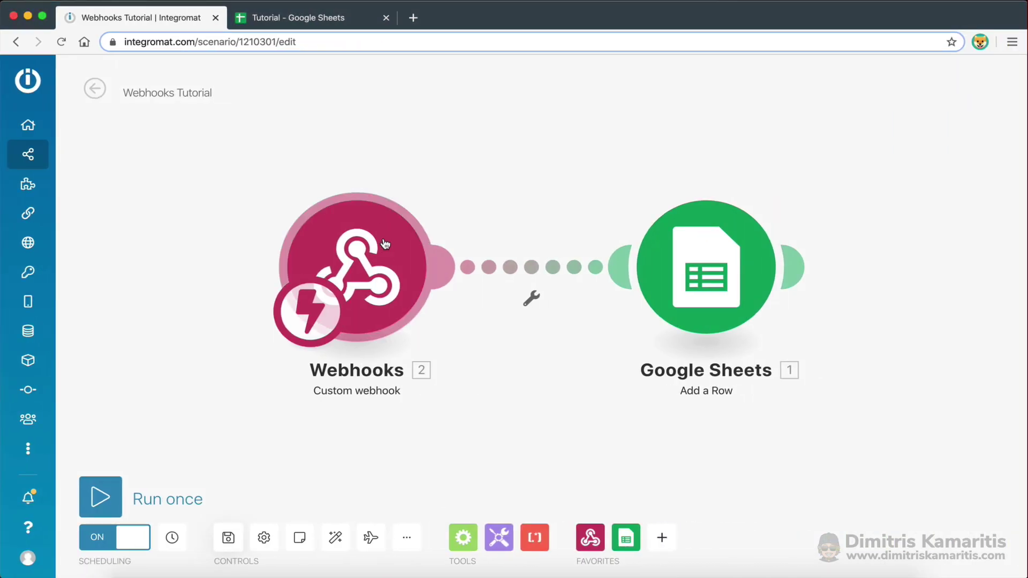
pyautogui.click(385, 244)
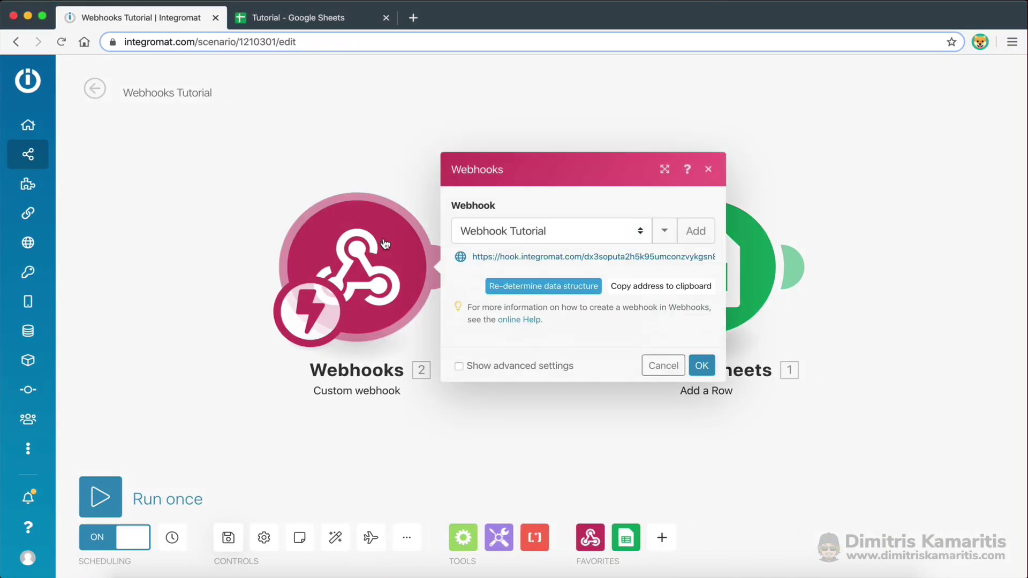
pyautogui.click(642, 289)
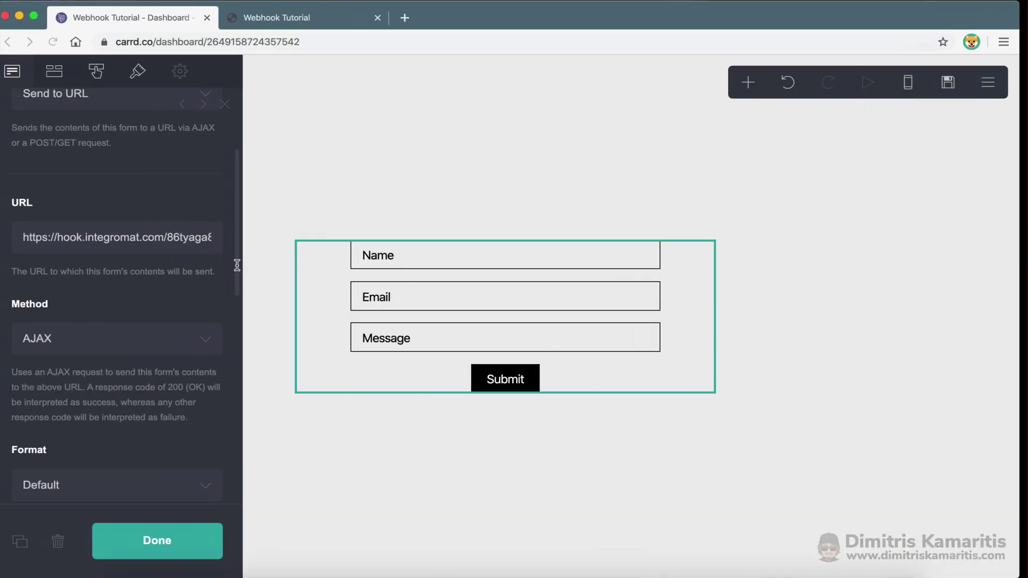
pyautogui.press('super+a')
pyautogui.press('super+v')
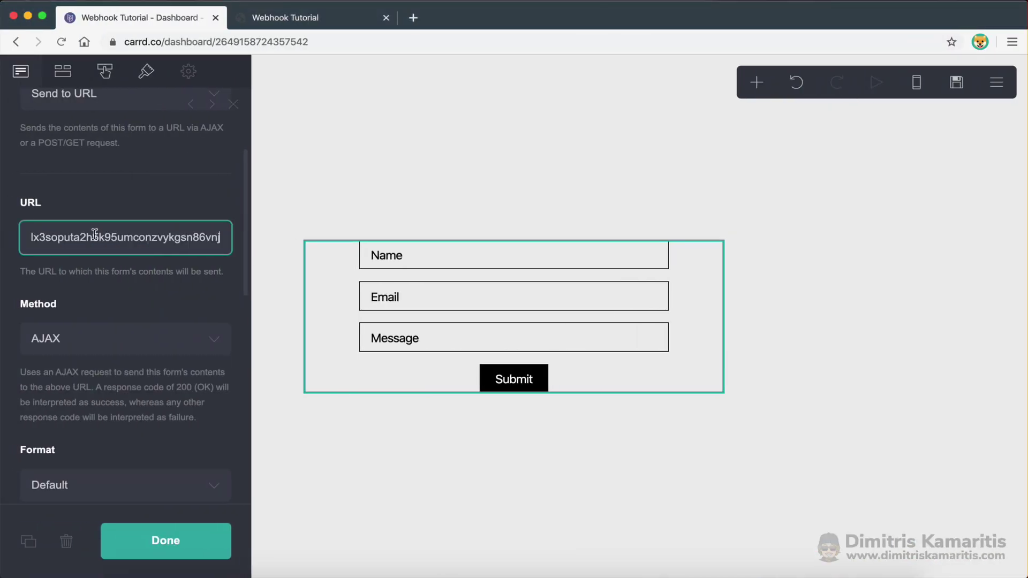
pyautogui.click(111, 291)
pyautogui.scroll(-5, 155, 299)
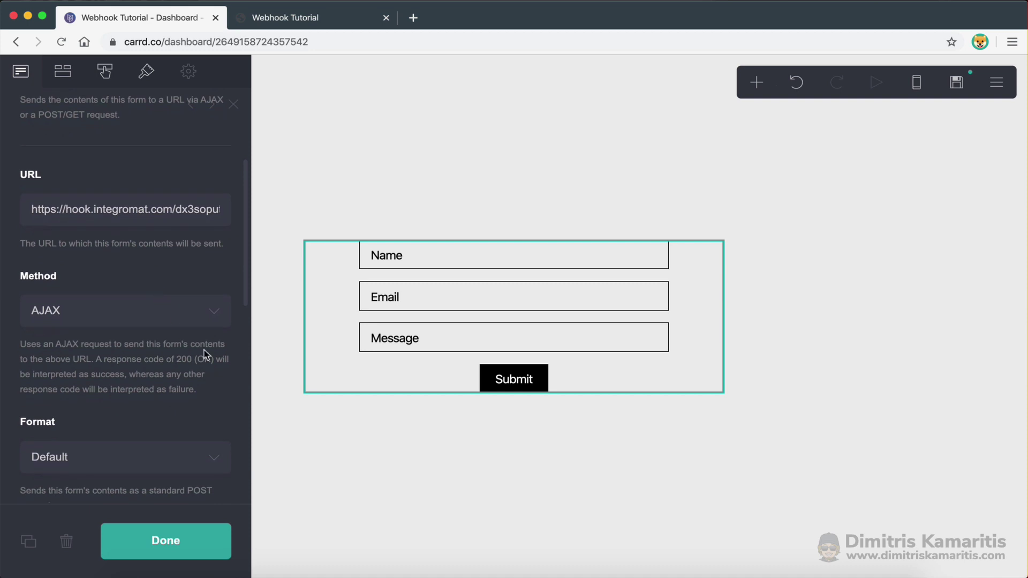
pyautogui.scroll(-1, 170, 417)
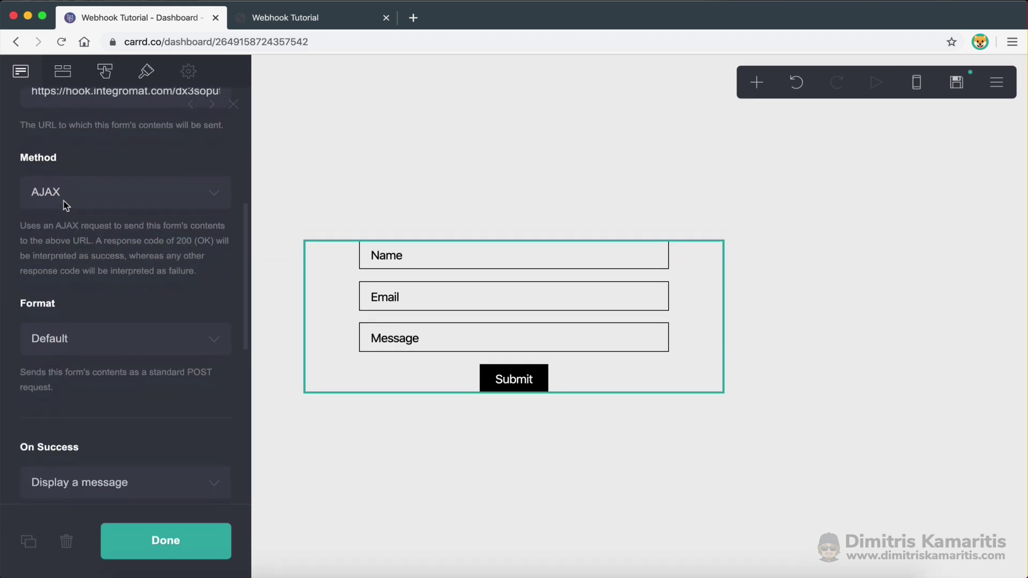
# Keep AJAX as the form's sending method and review the remaining settings
pyautogui.click(66, 205)
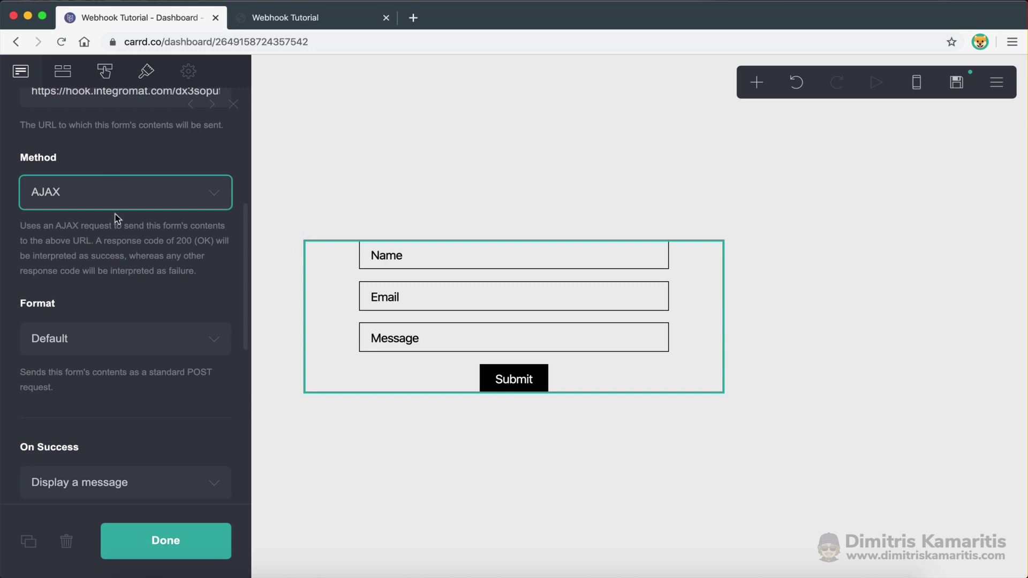
pyautogui.click(101, 194)
pyautogui.click(100, 194)
pyautogui.scroll(-3, 103, 243)
pyautogui.scroll(-3, 110, 147)
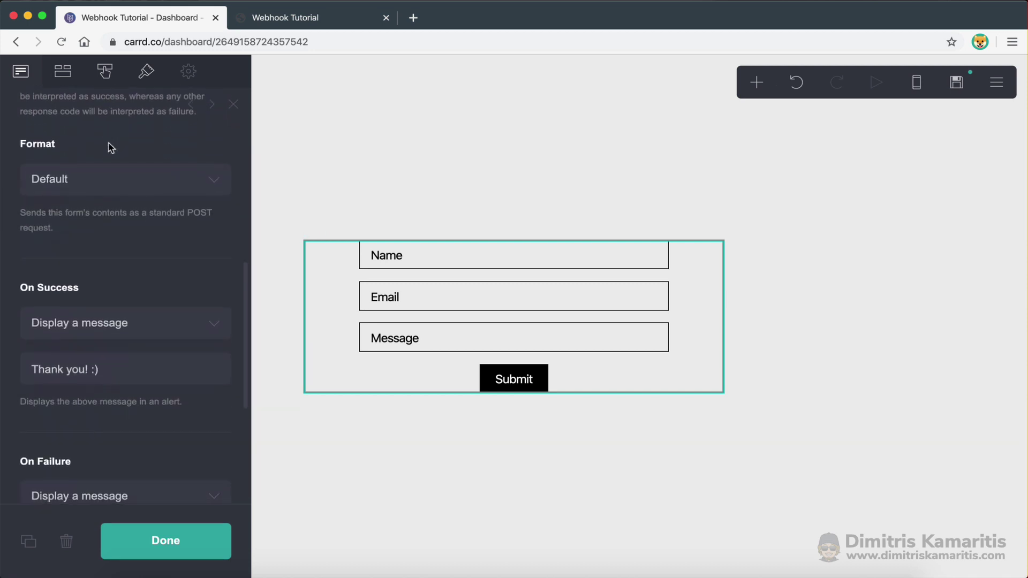
pyautogui.scroll(-5, 109, 147)
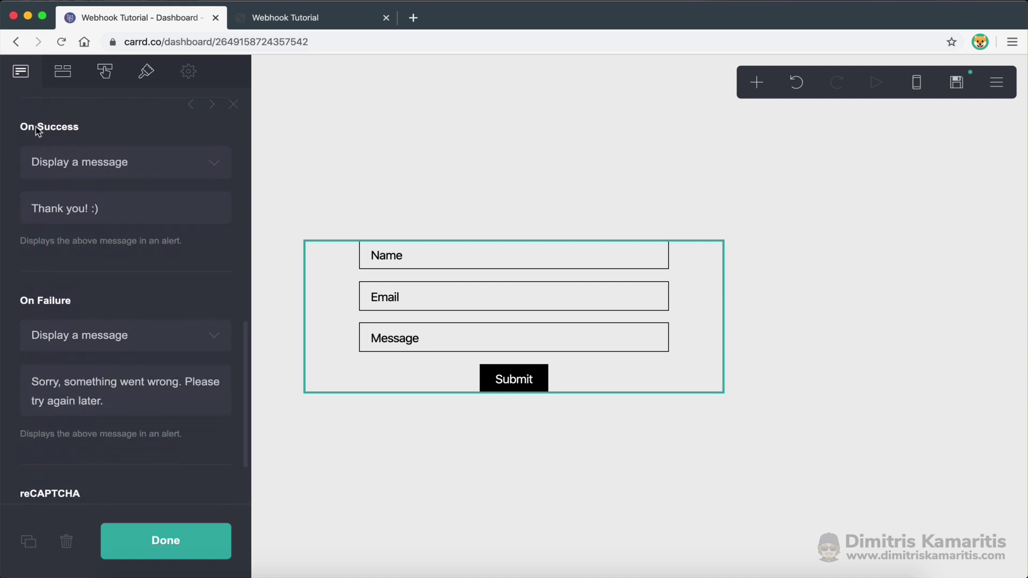
pyautogui.scroll(-1, 87, 282)
pyautogui.scroll(-2, 92, 319)
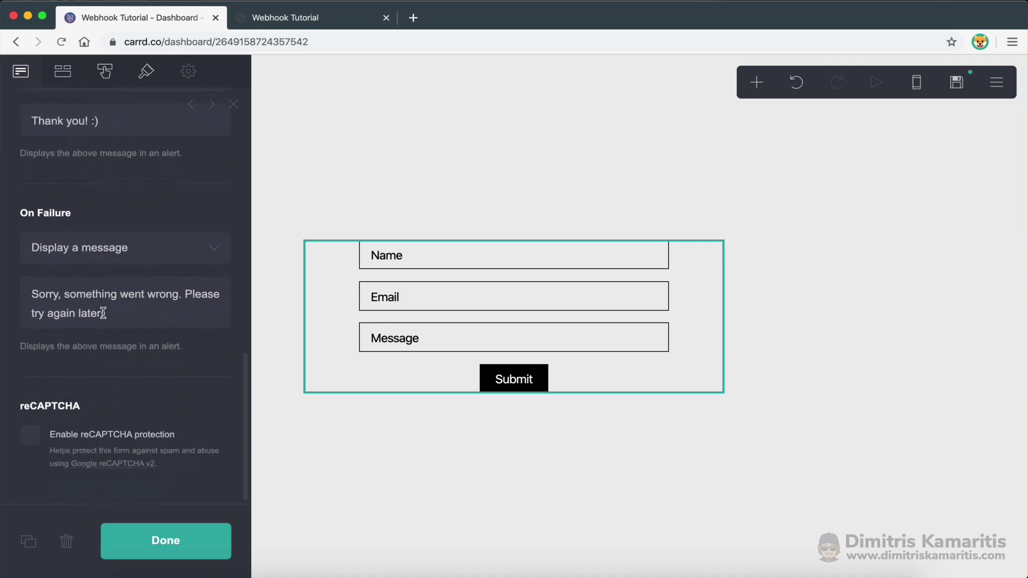
pyautogui.scroll(10, 165, 336)
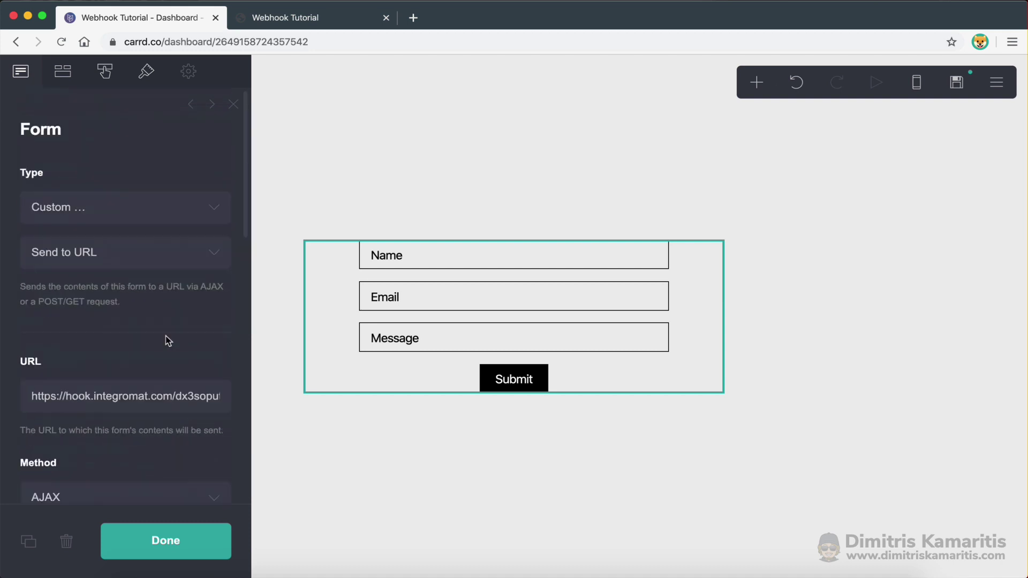
pyautogui.scroll(-3, 166, 337)
pyautogui.scroll(3, 166, 337)
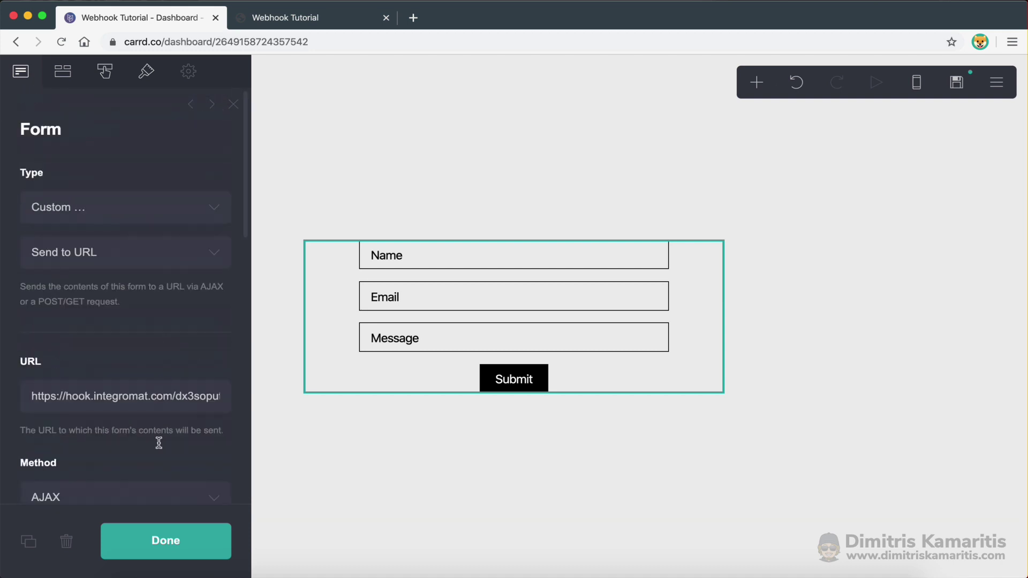
# Finish the form settings and publish the Carrd site changes
pyautogui.click(163, 542)
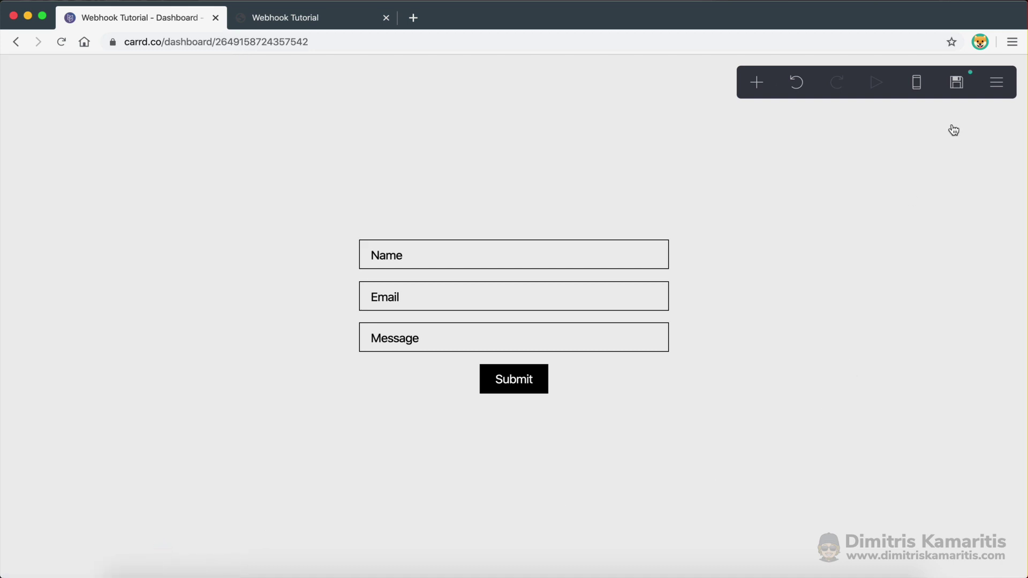
pyautogui.click(957, 86)
pyautogui.click(114, 545)
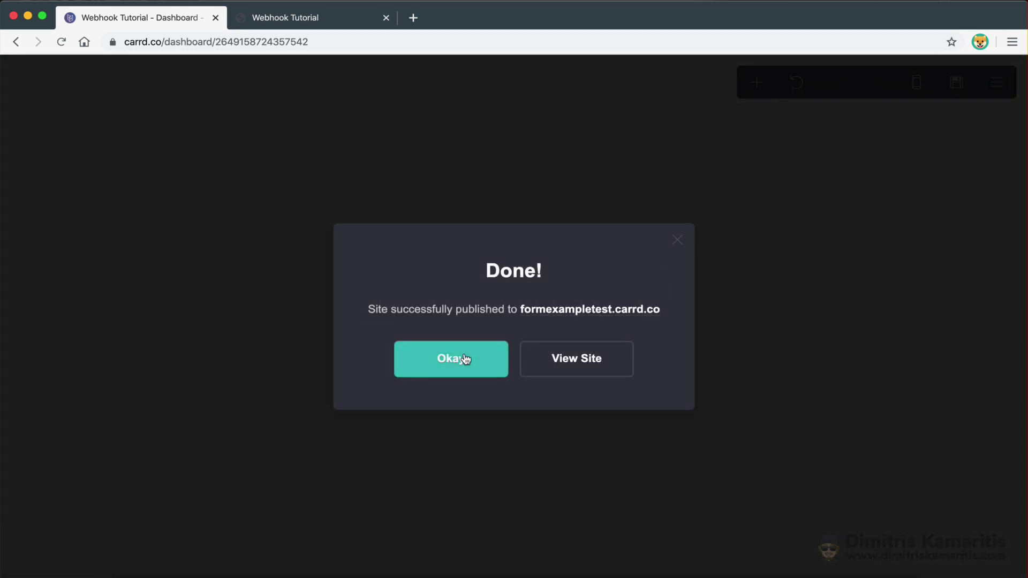
pyautogui.click(464, 359)
# Reload the live formexampletest.carrd.co page and start on its Name field
pyautogui.click(288, 17)
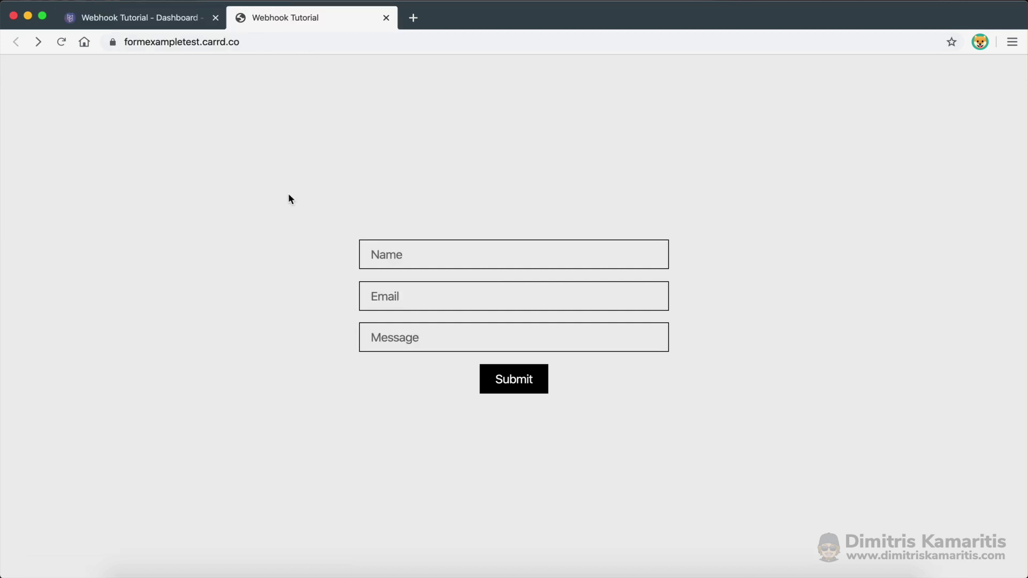
pyautogui.press('super+r')
pyautogui.click(394, 255)
pyautogui.click(423, 210)
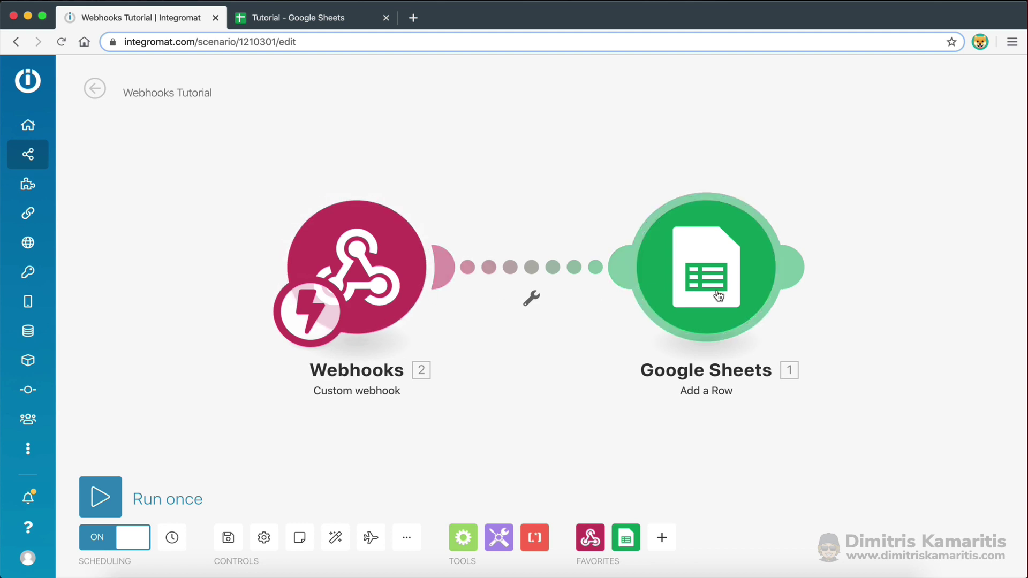
# Have the webhook re-determine its data structure, then submit the Carrd form with saved name, email and message
pyautogui.click(367, 249)
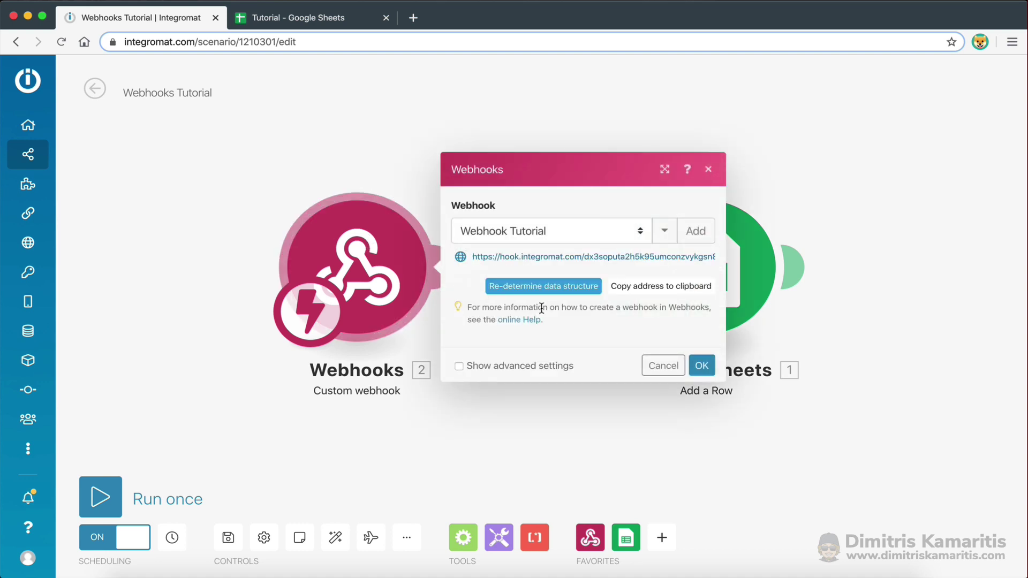
pyautogui.click(515, 287)
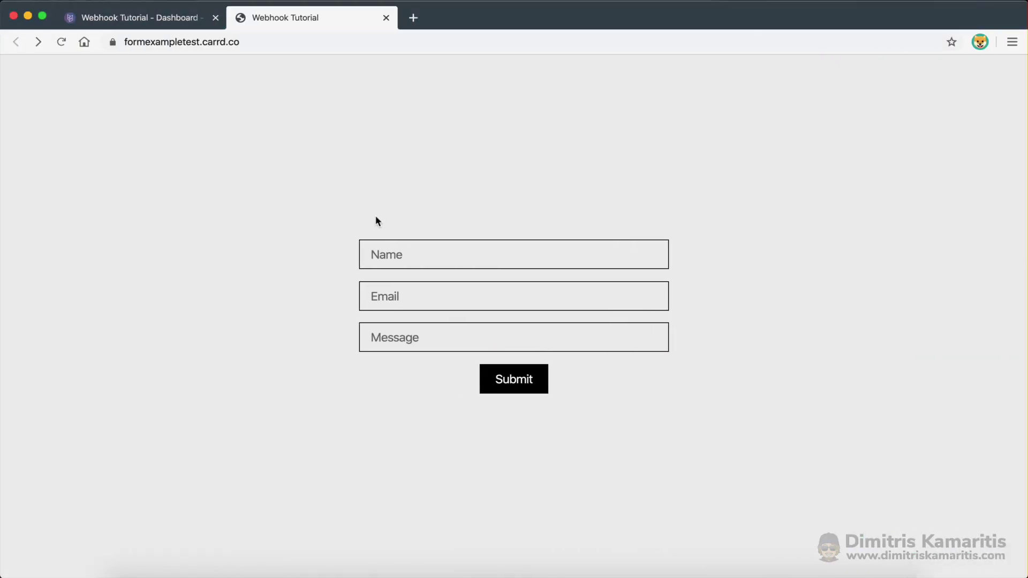
pyautogui.click(397, 252)
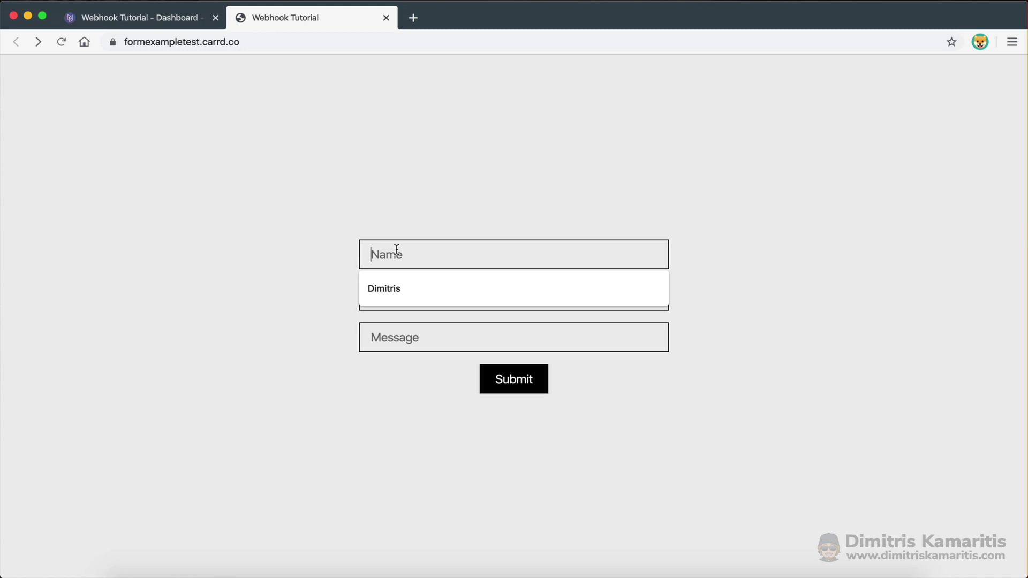
pyautogui.click(390, 289)
pyautogui.click(391, 297)
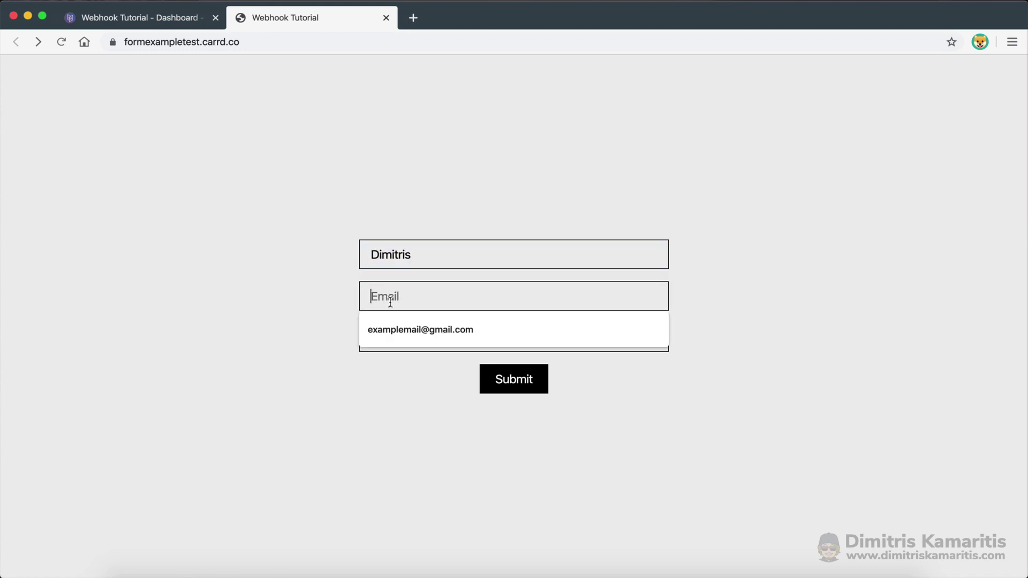
pyautogui.click(397, 329)
pyautogui.click(398, 338)
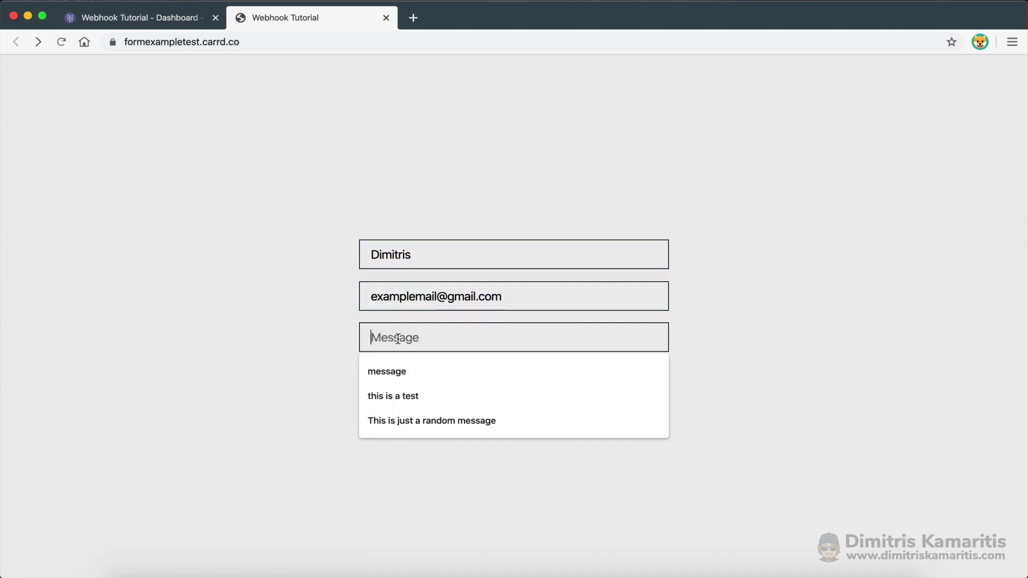
pyautogui.click(397, 419)
pyautogui.click(514, 386)
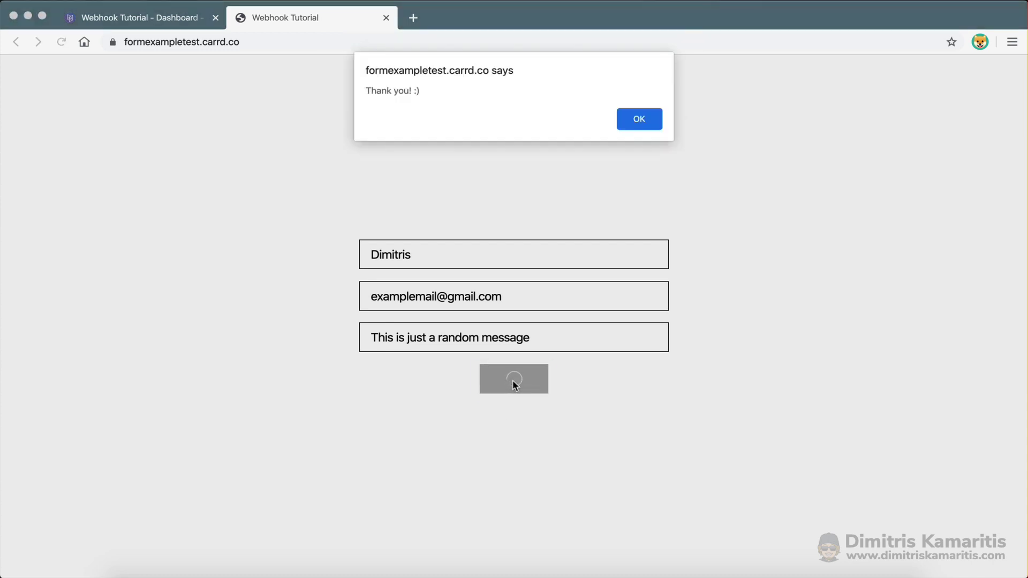
# Dismiss the thank-you alert and accept the successfully determined data structure
pyautogui.click(653, 114)
pyautogui.hotkey('ctrl', 'Right')
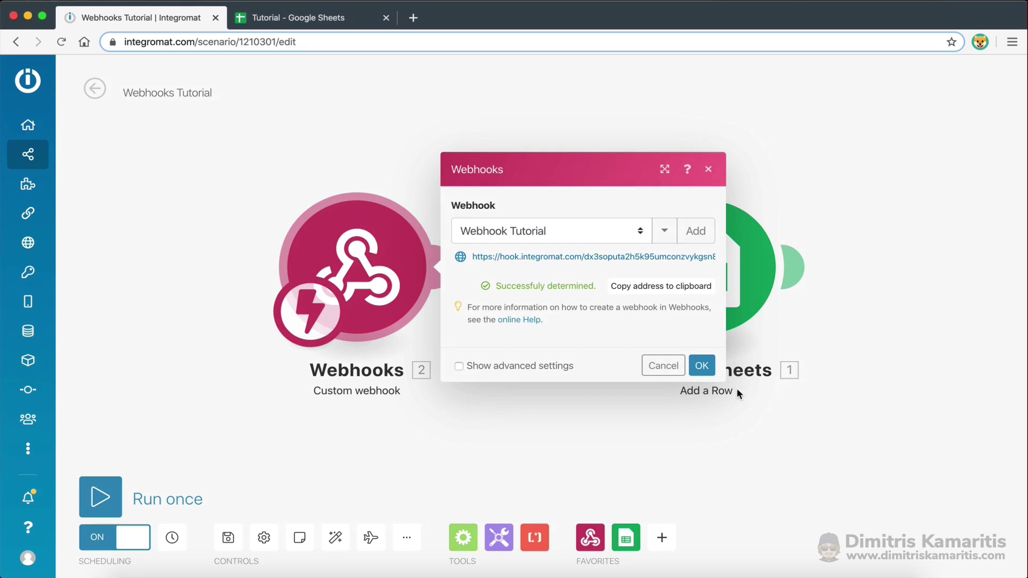
pyautogui.click(698, 365)
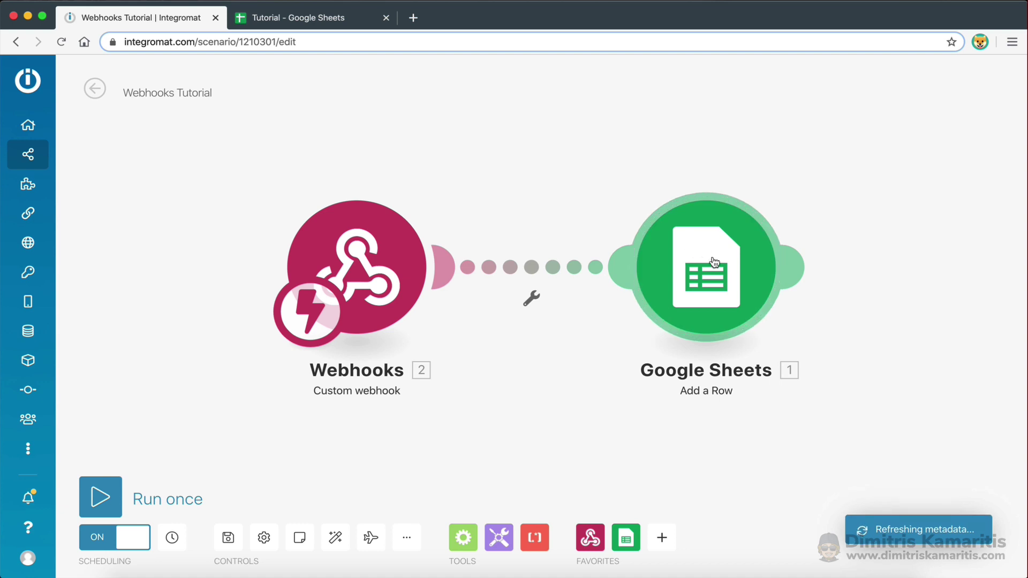
# Remap the Add a Row module's Name (A) column to the webhook's name field
pyautogui.click(717, 266)
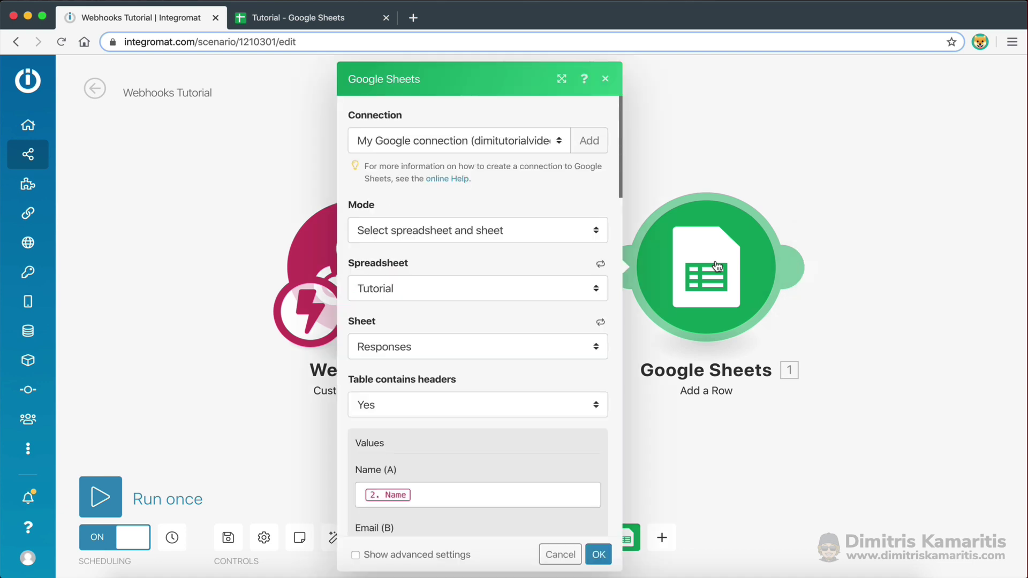
pyautogui.scroll(-5, 474, 417)
pyautogui.scroll(-1, 463, 386)
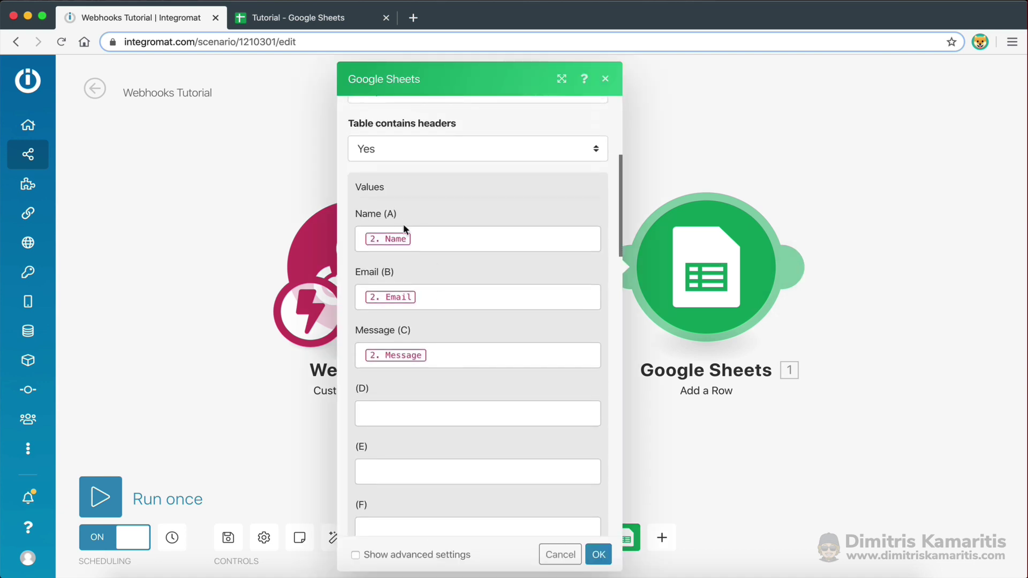
pyautogui.click(428, 237)
pyautogui.press('BackSpace')
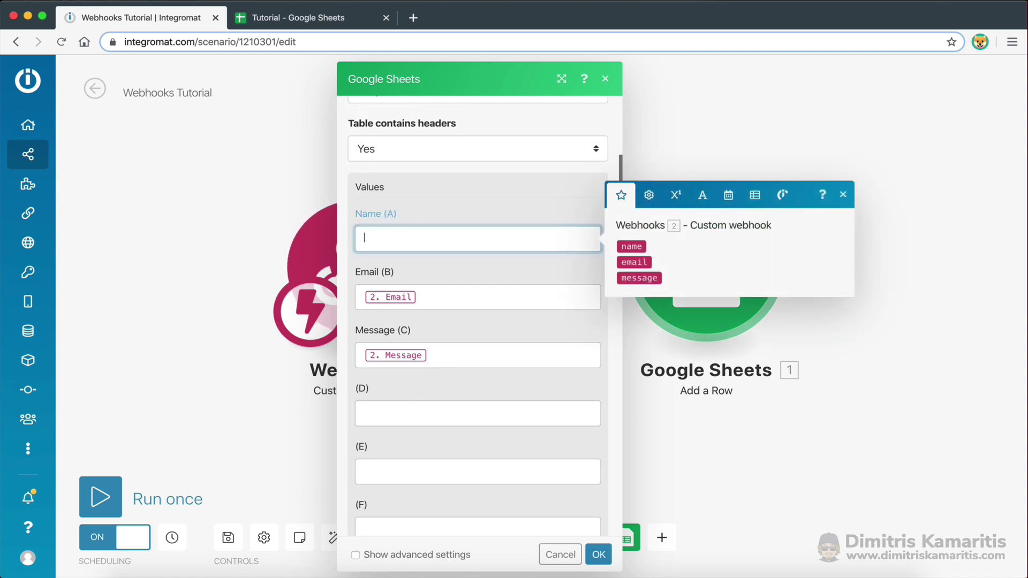
pyautogui.moveTo(632, 245); pyautogui.dragTo(567, 240)
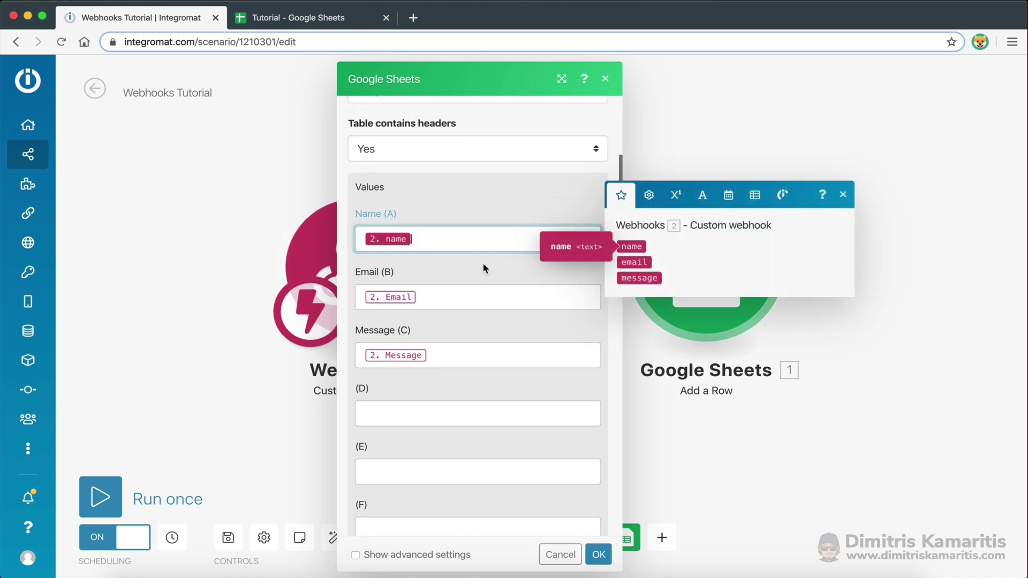
# Map Email (B) and Message (C) to the webhook's email and message fields and confirm
pyautogui.click(443, 294)
pyautogui.press('BackSpace')
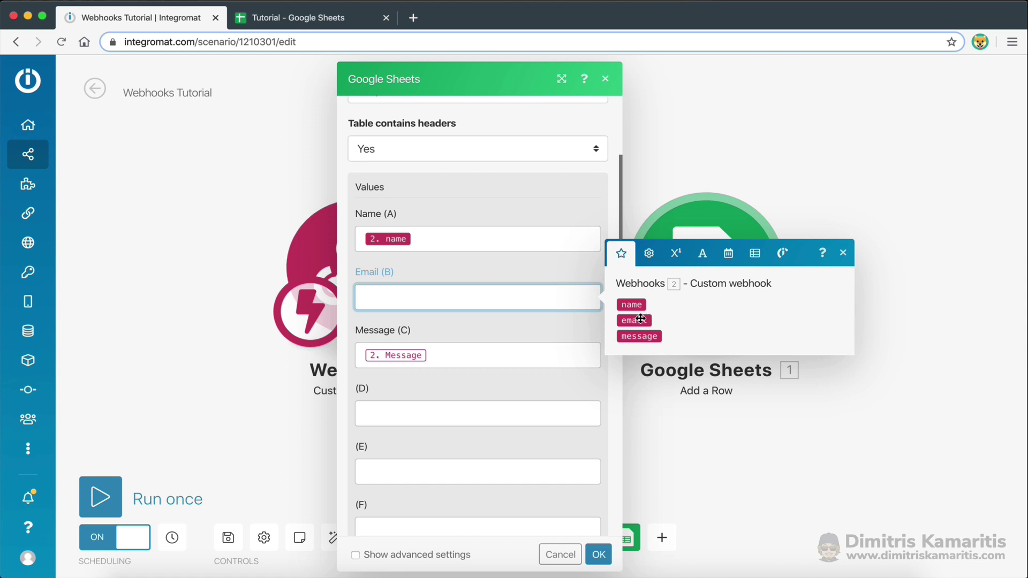
pyautogui.click(633, 320)
pyautogui.click(480, 356)
pyautogui.press('BackSpace')
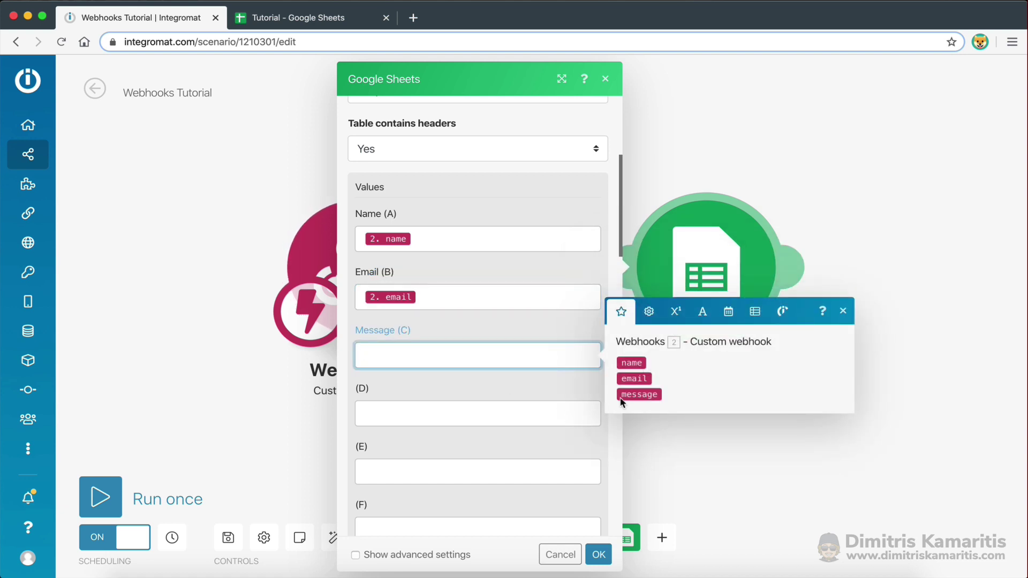
pyautogui.click(637, 395)
pyautogui.click(434, 311)
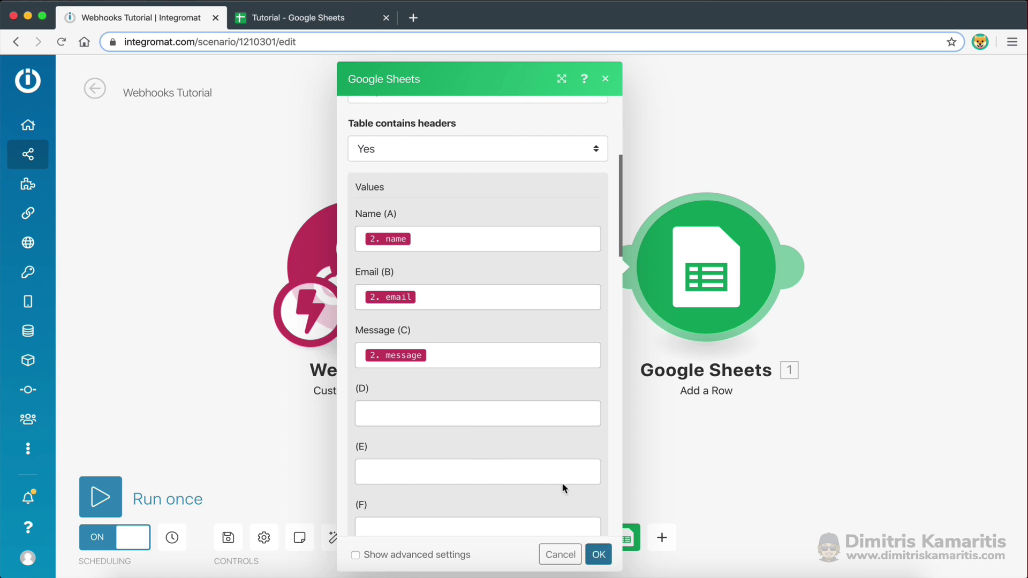
pyautogui.hotkey('ctrl', 'Right')
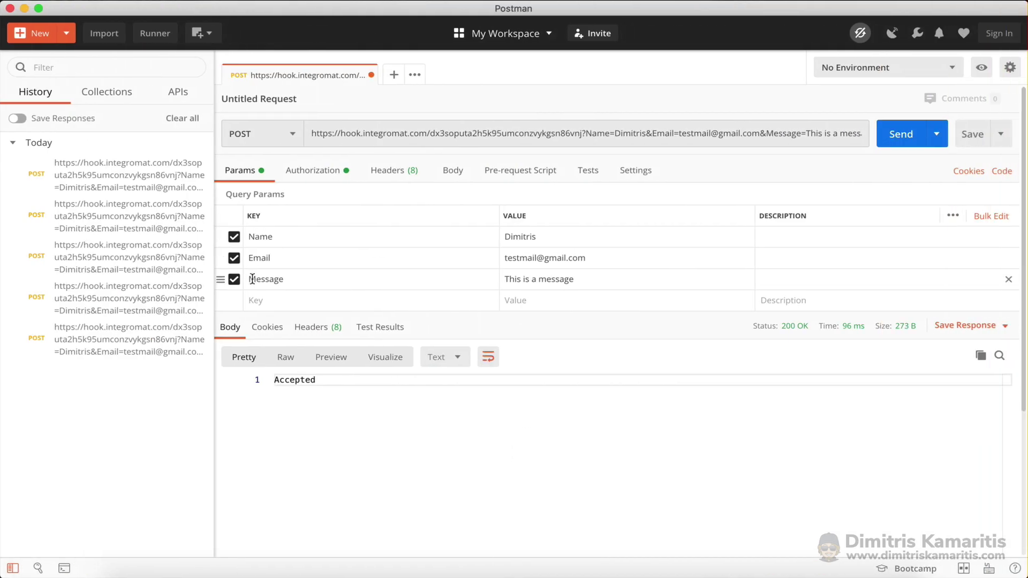
pyautogui.hotkey('ctrl', 'Left')
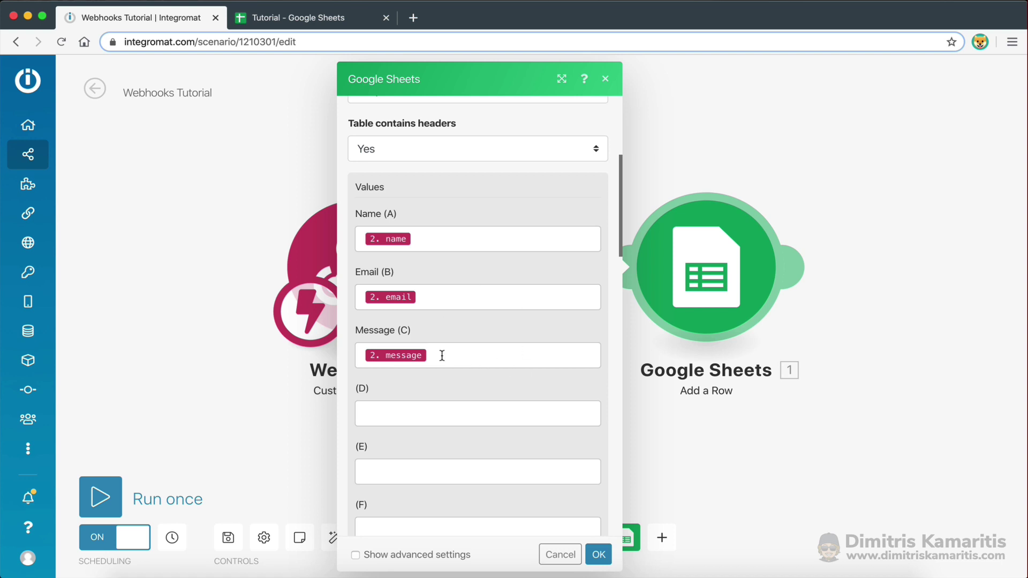
pyautogui.click(598, 555)
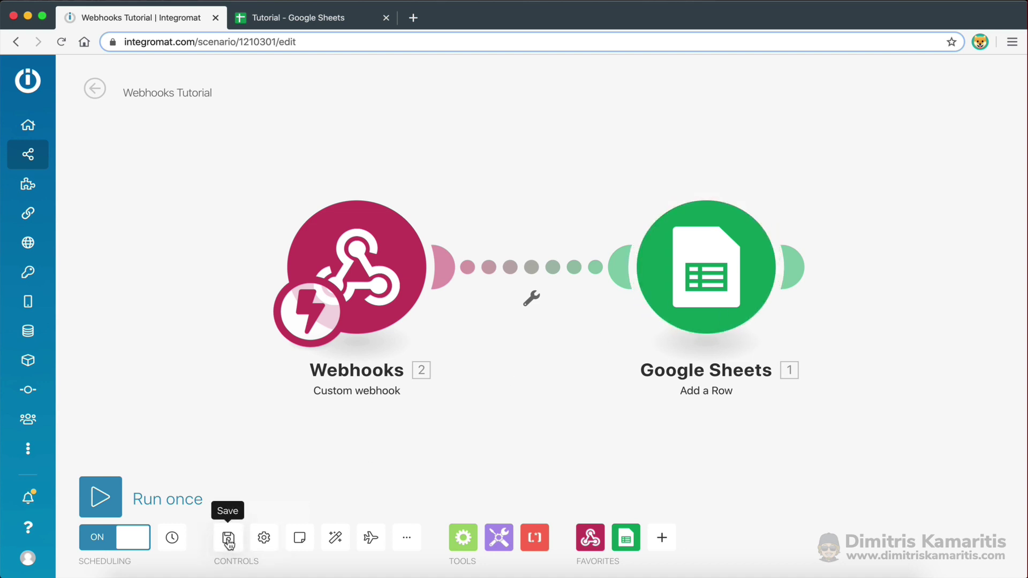
# Save the scenario and resubmit the live Carrd form with the saved name, email and message
pyautogui.click(228, 540)
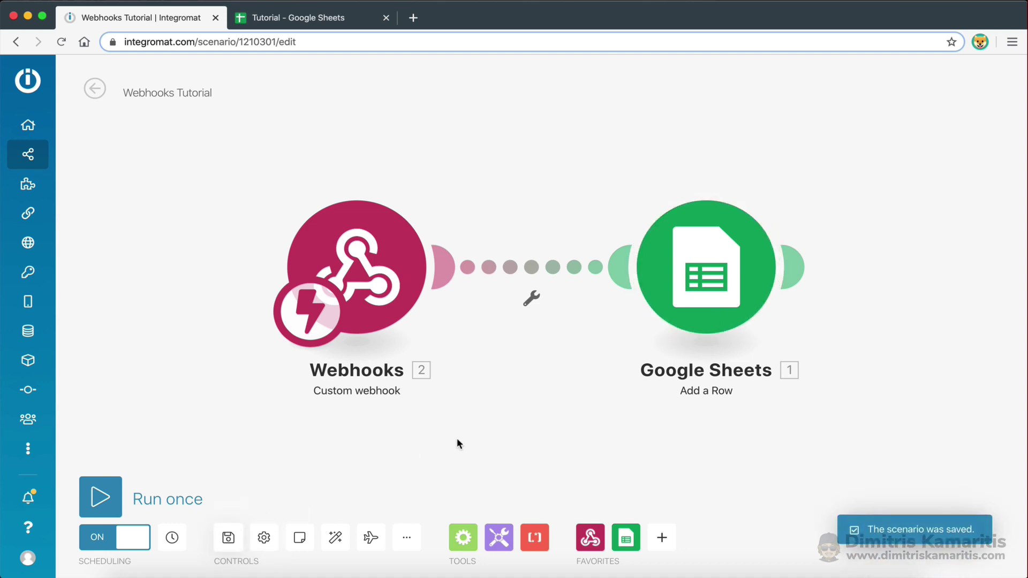
pyautogui.hotkey('ctrl', 'Left')
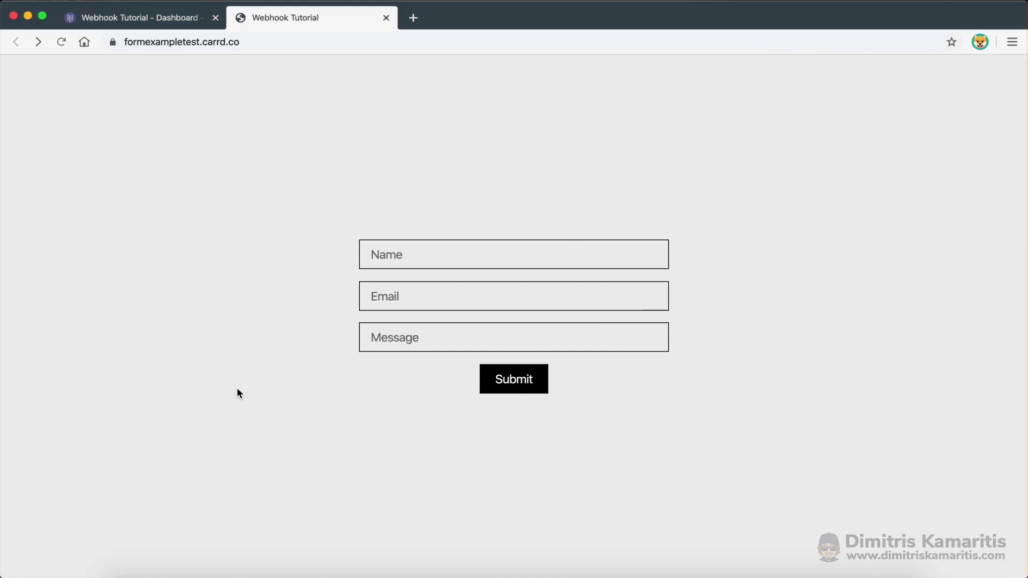
pyautogui.click(442, 266)
pyautogui.click(422, 288)
pyautogui.click(423, 298)
pyautogui.click(417, 328)
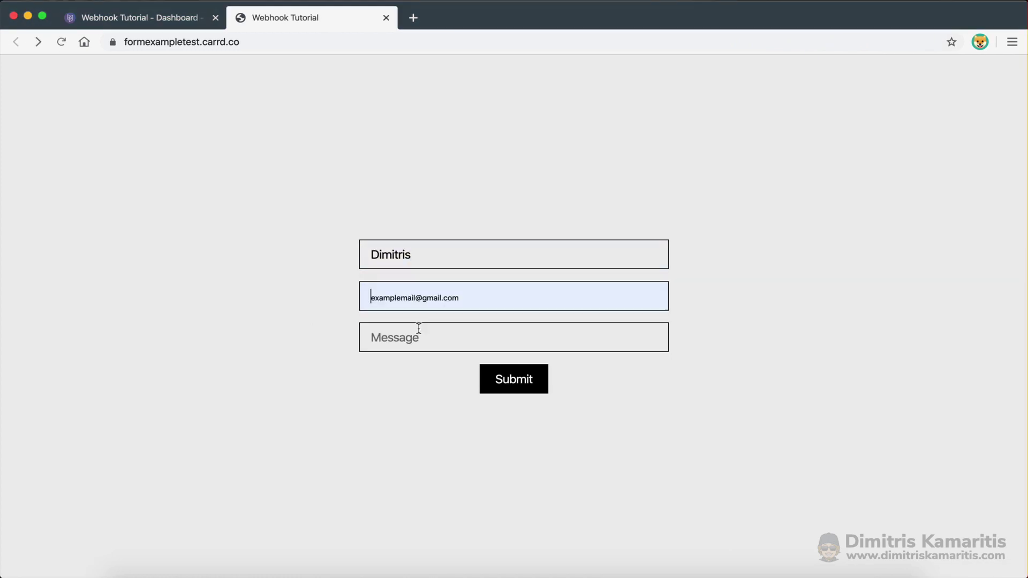
pyautogui.click(418, 337)
pyautogui.click(421, 396)
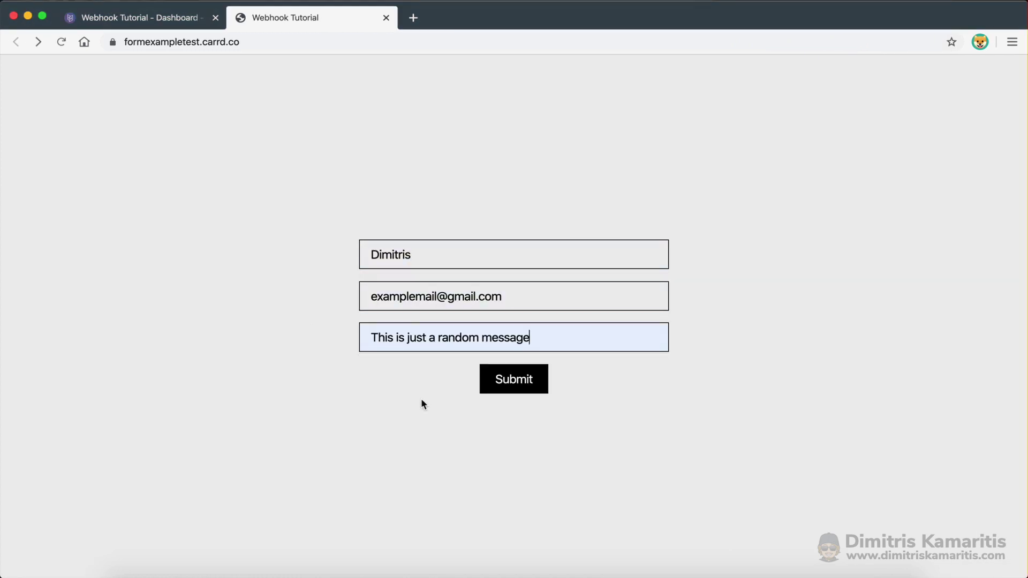
pyautogui.click(512, 385)
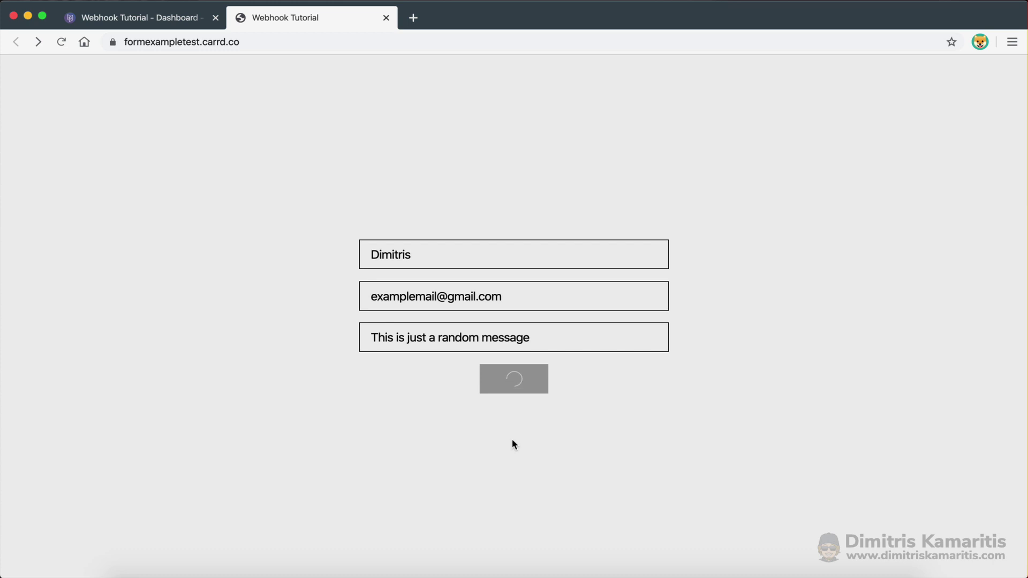
# Check the Tutorial sheet for the new submission in row 3
pyautogui.click(624, 123)
pyautogui.hotkey('ctrl', 'Right')
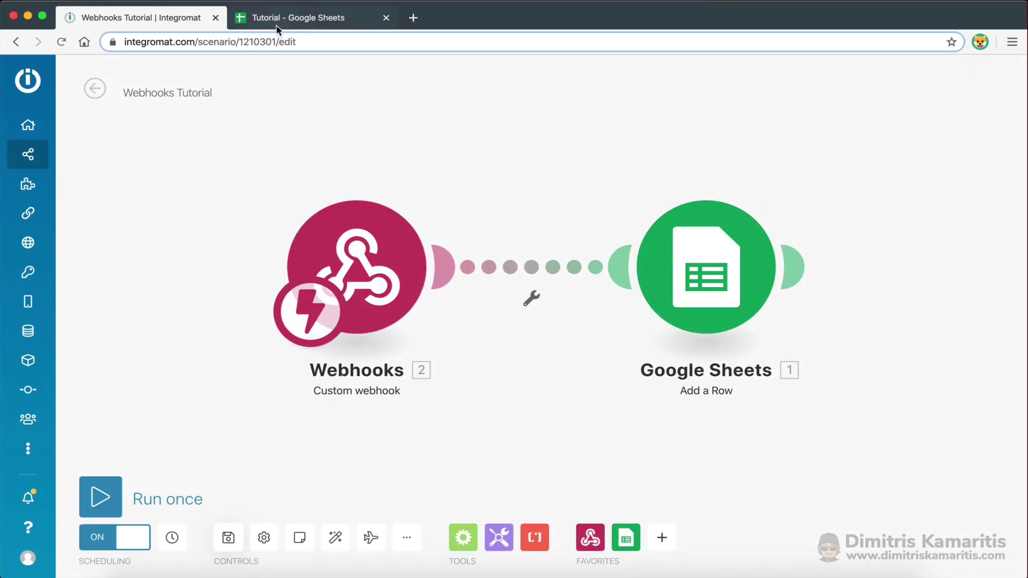
pyautogui.click(277, 21)
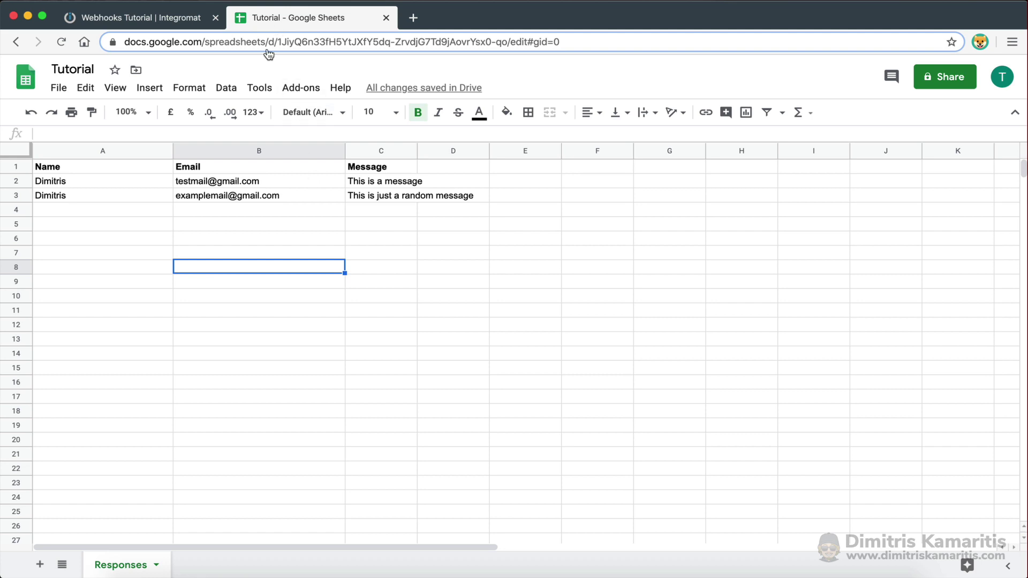
pyautogui.click(170, 10)
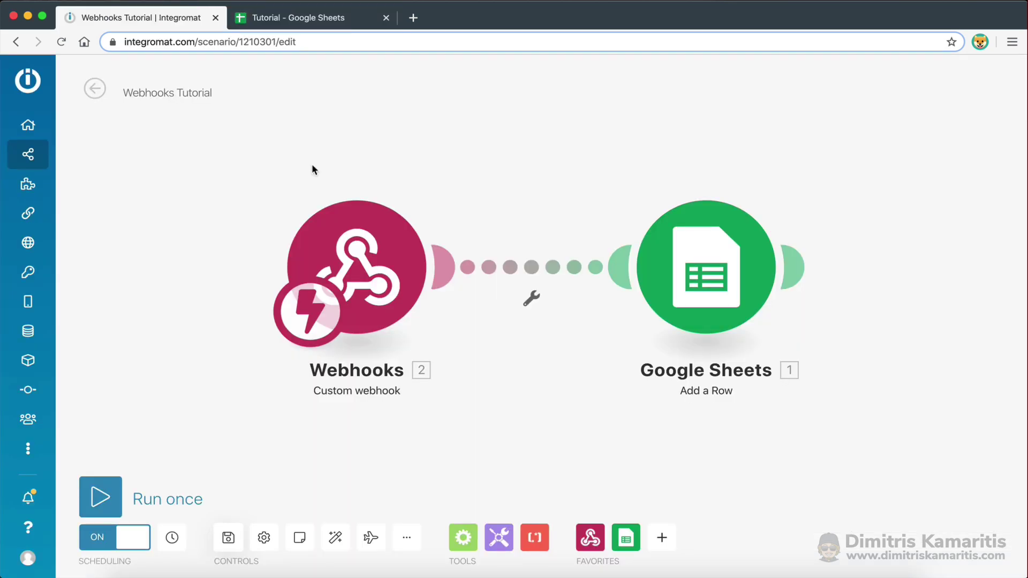